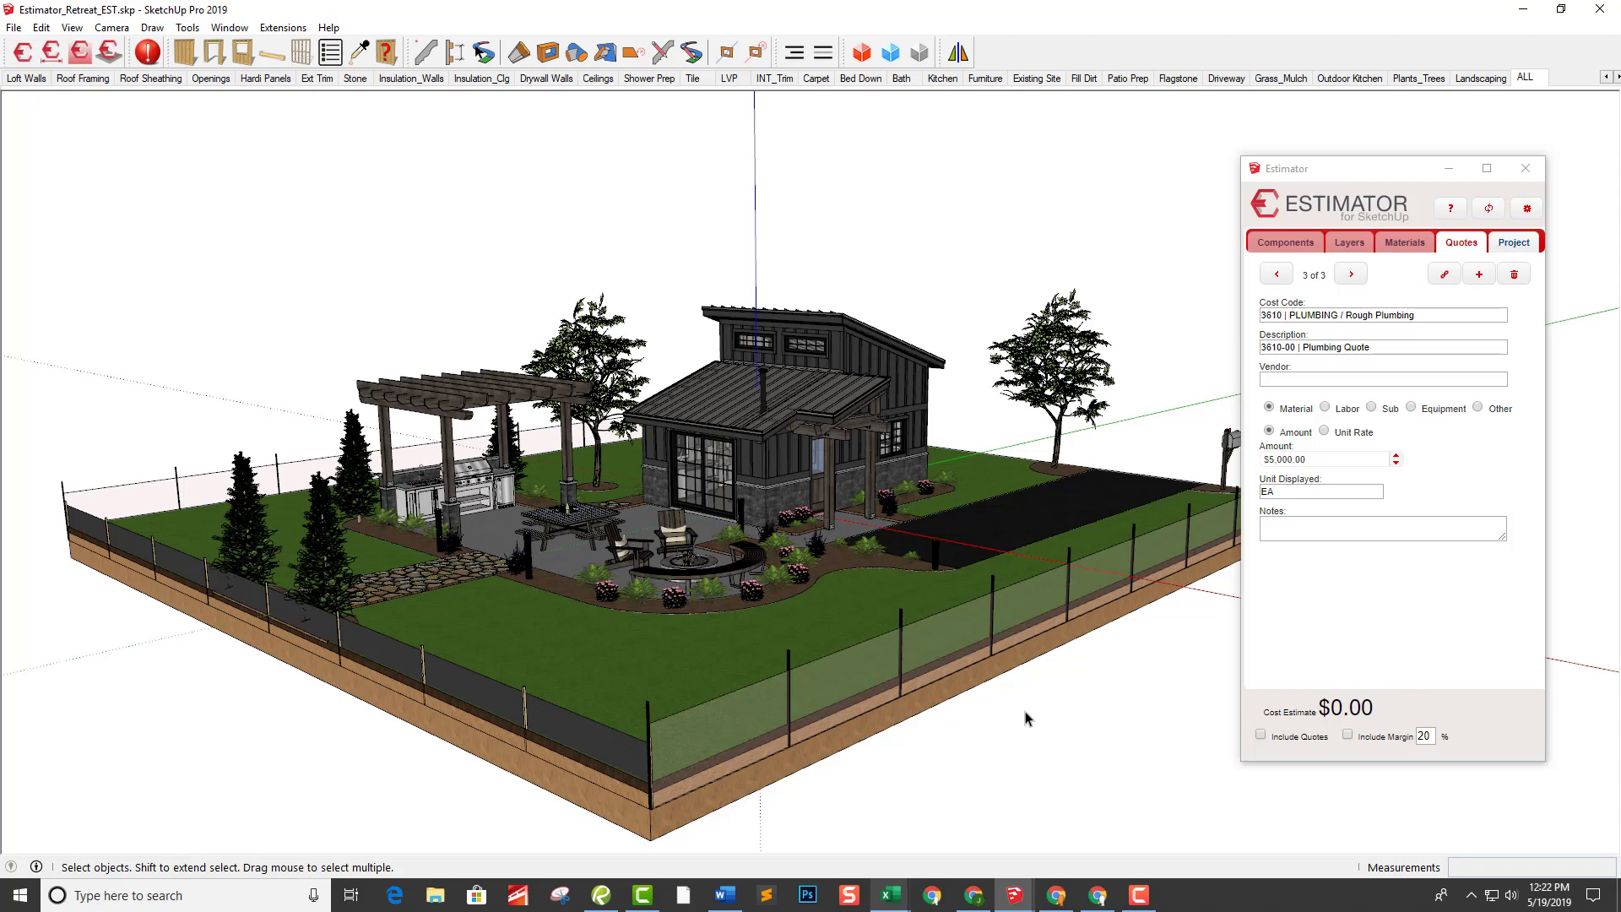
Step: Select the whole model and include quotes and the 20% margin, raising the estimate to $117,199.96
{"action": "middle_click_drag", "start_coordinate": [1030, 731], "coordinate": [1072, 684]}
{"action": "middle_click_drag", "start_coordinate": [1020, 743], "coordinate": [1016, 734]}
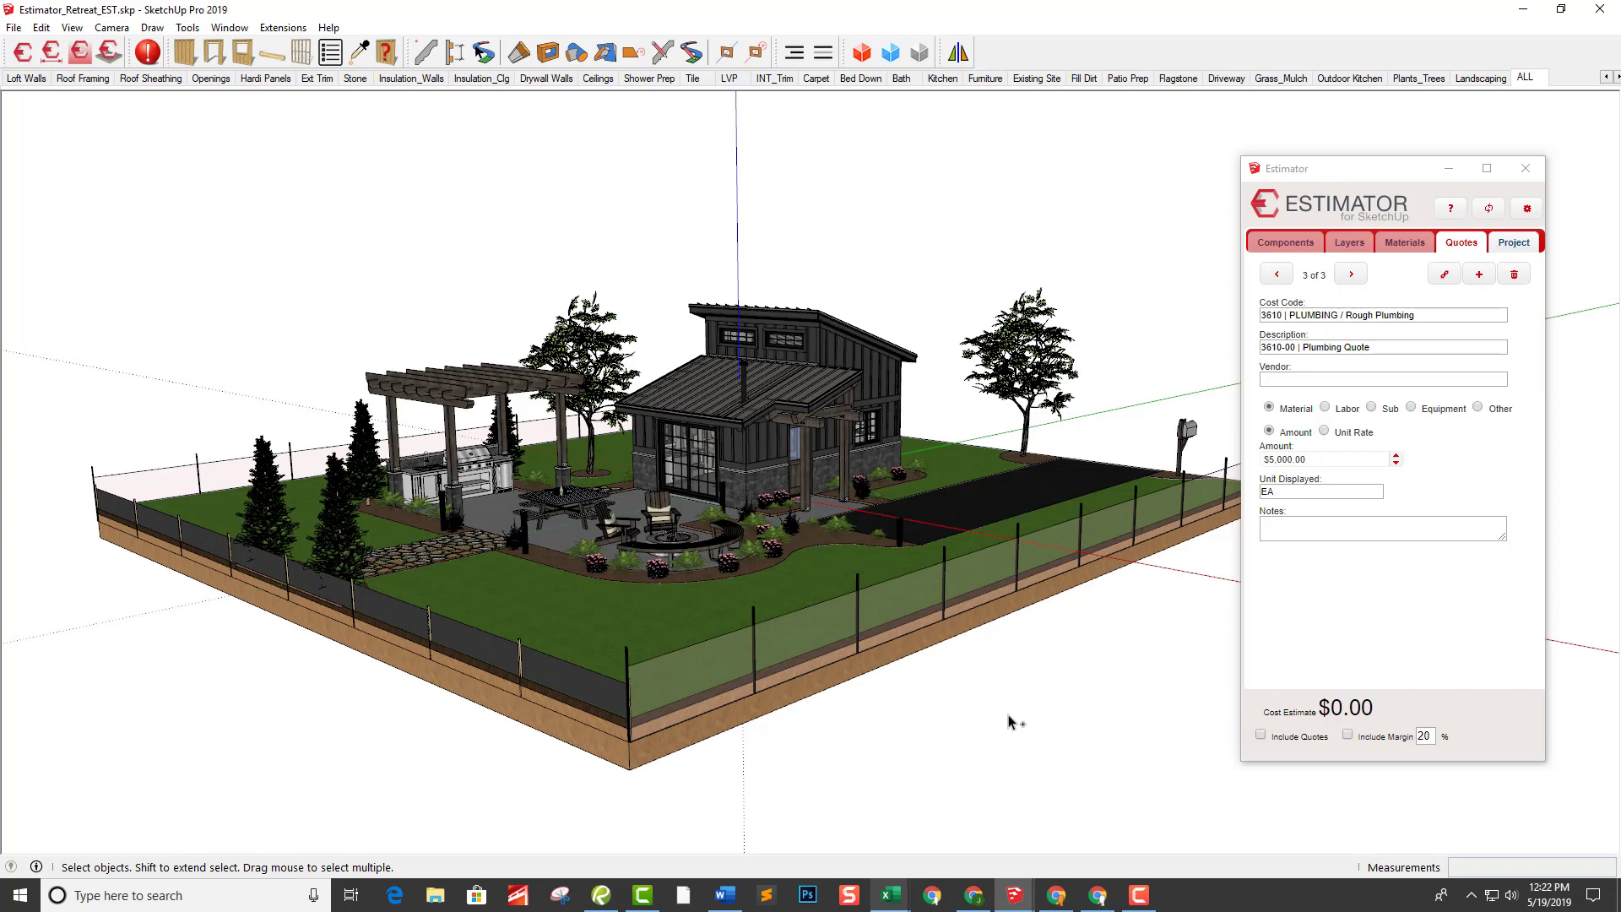
{"action": "key", "text": "ctrl+a"}
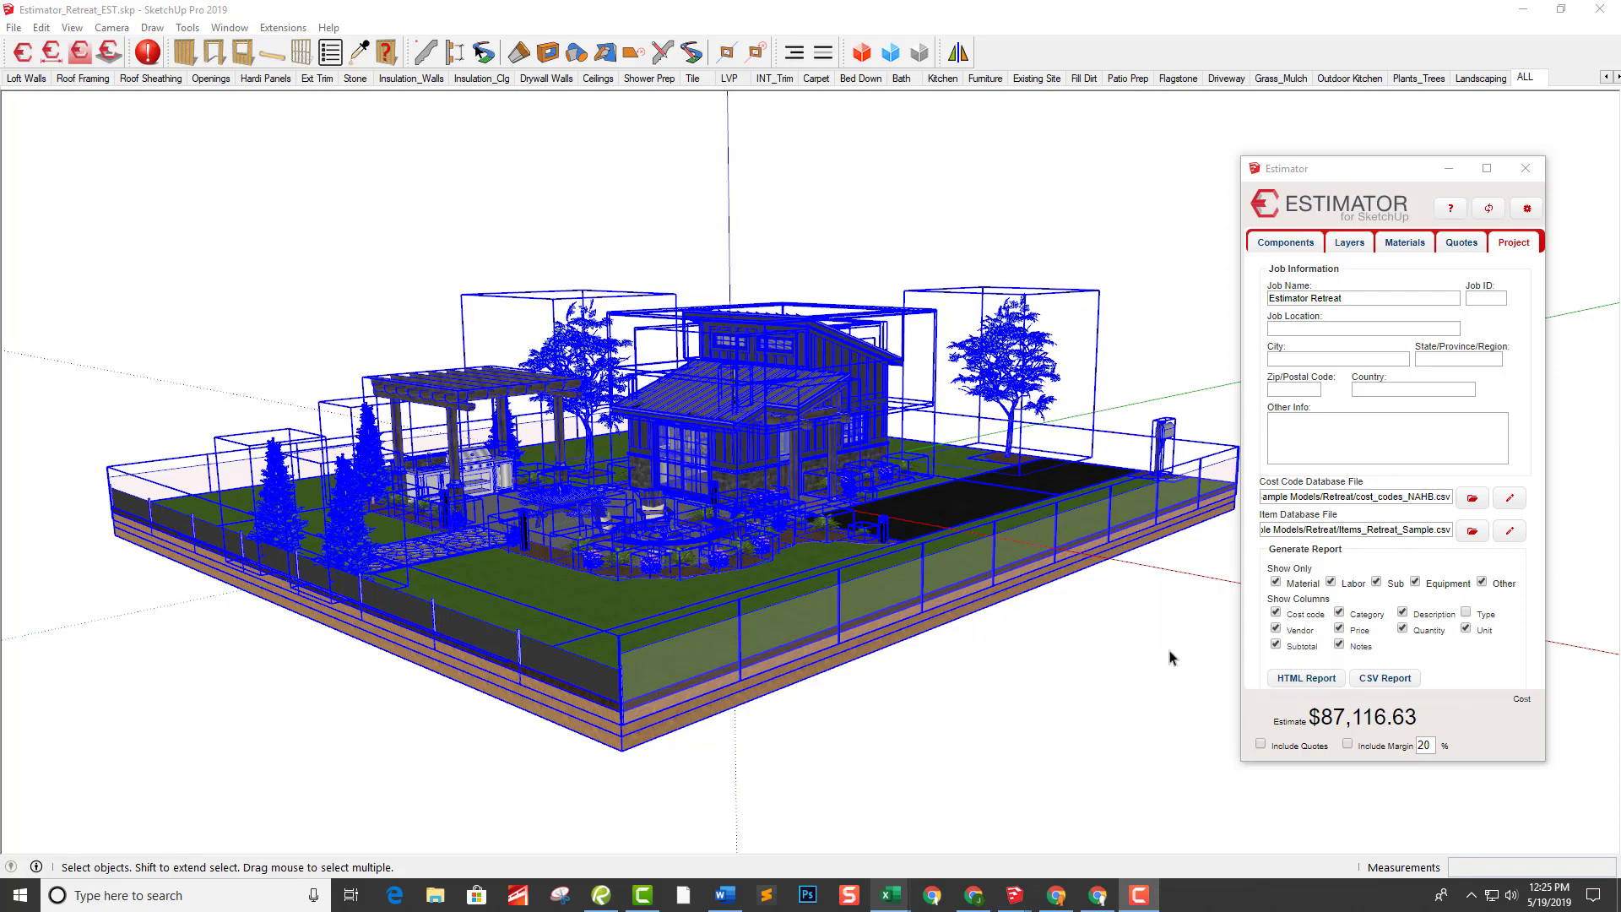
{"action": "left_click", "coordinate": [1261, 744]}
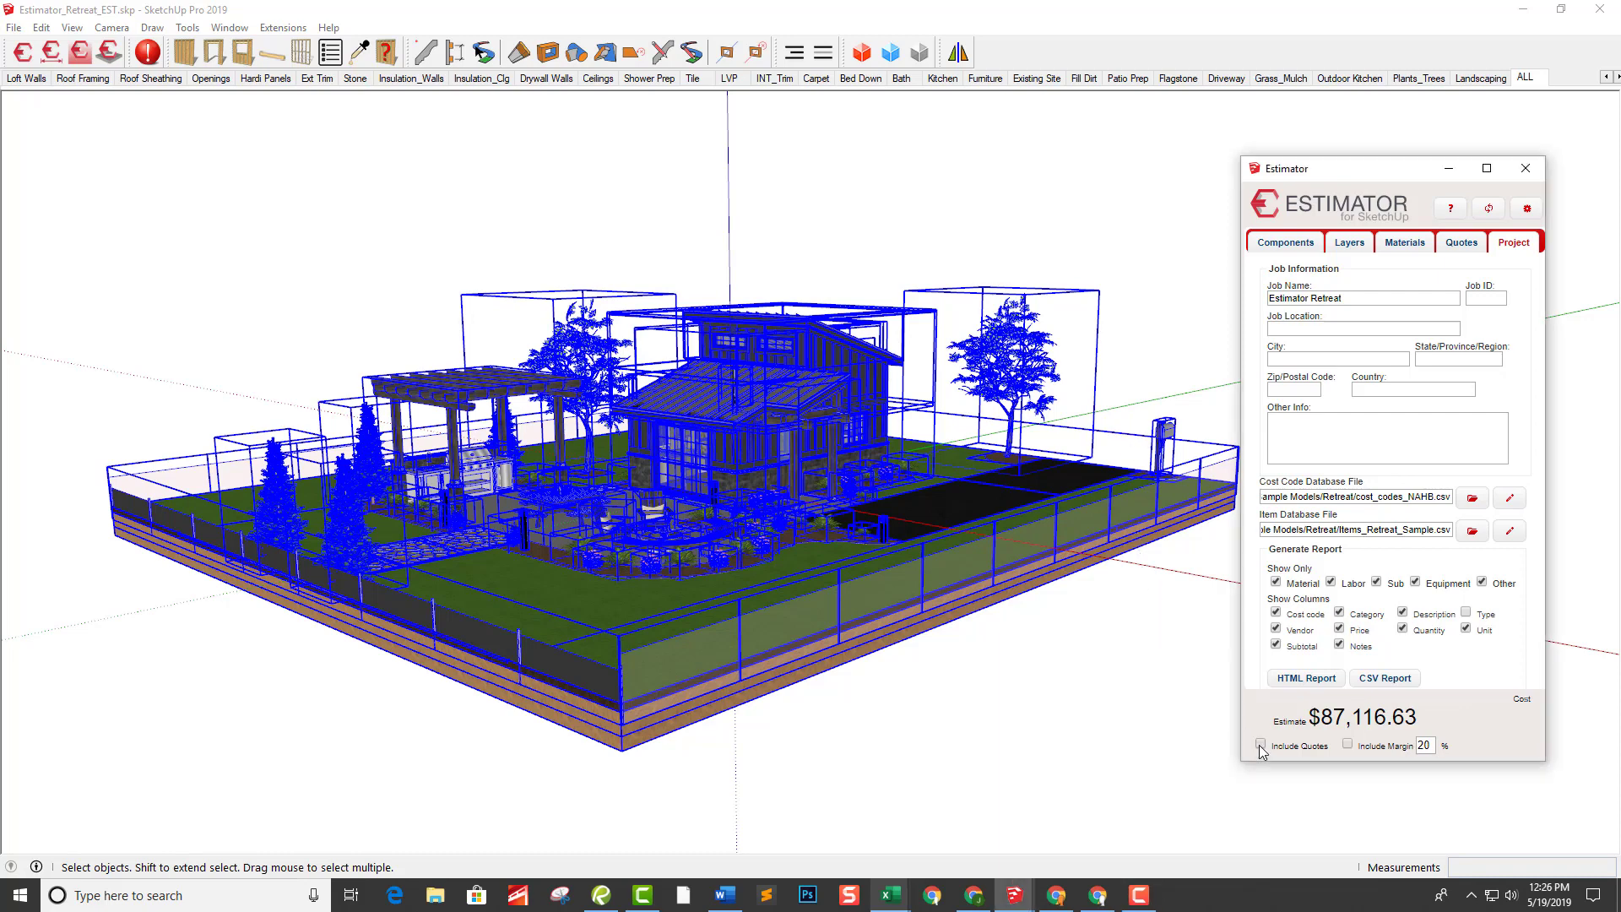
{"action": "left_click", "coordinate": [1347, 745]}
Step: Generate the HTML cost report, review the $117,199.96 total, and close it
{"action": "left_click", "coordinate": [1306, 678]}
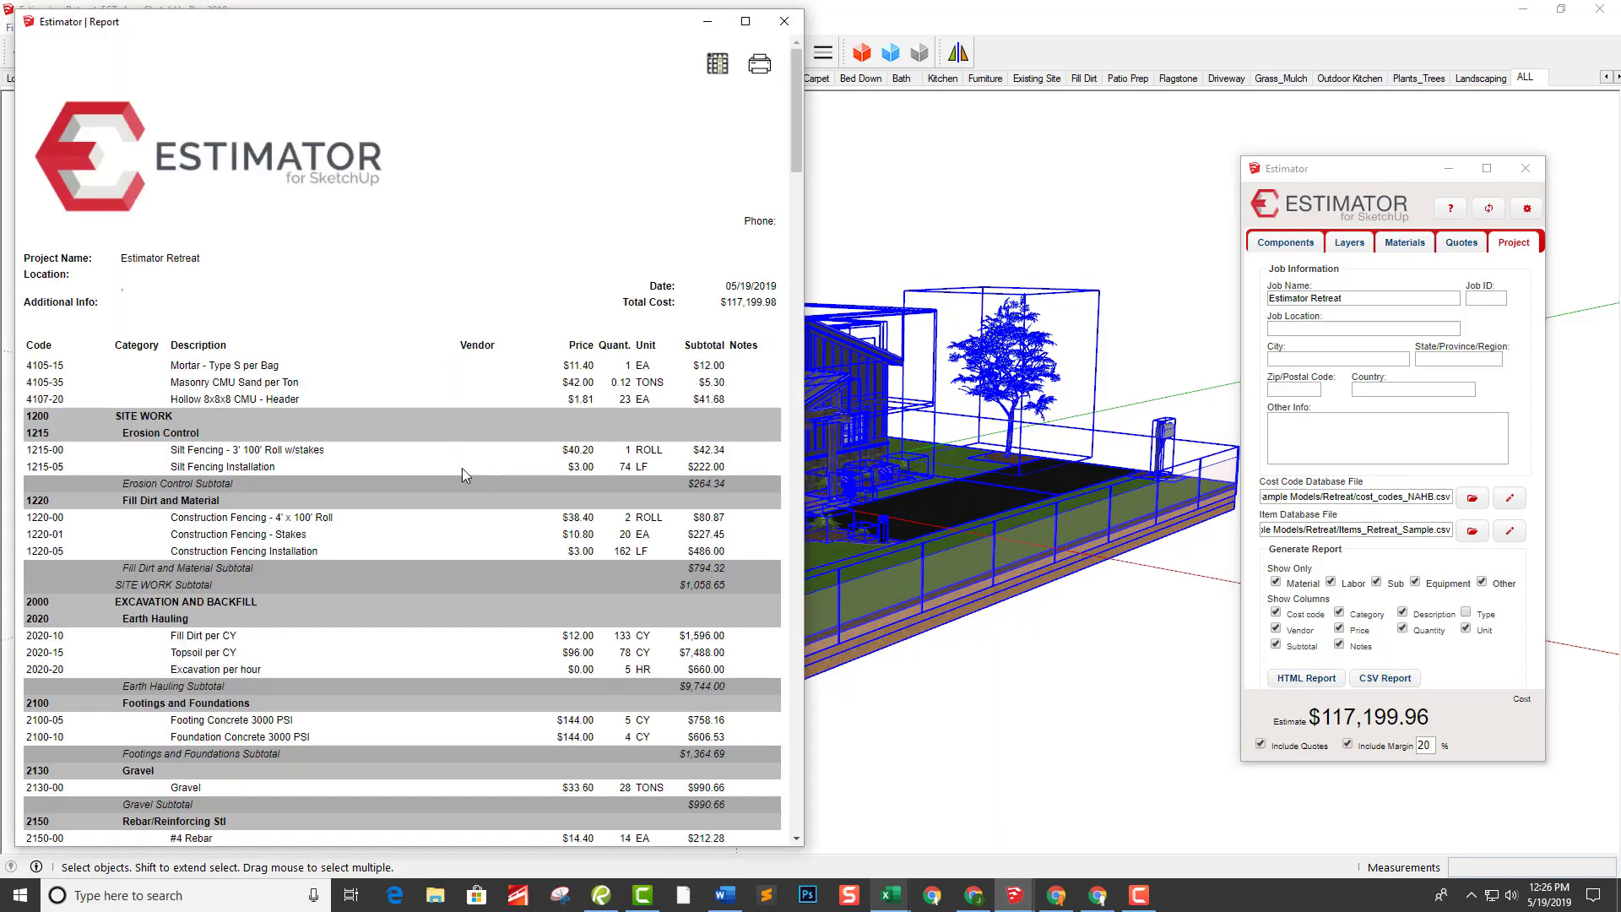
{"action": "scroll", "coordinate": [464, 516], "scroll_direction": "down", "scroll_amount": 10}
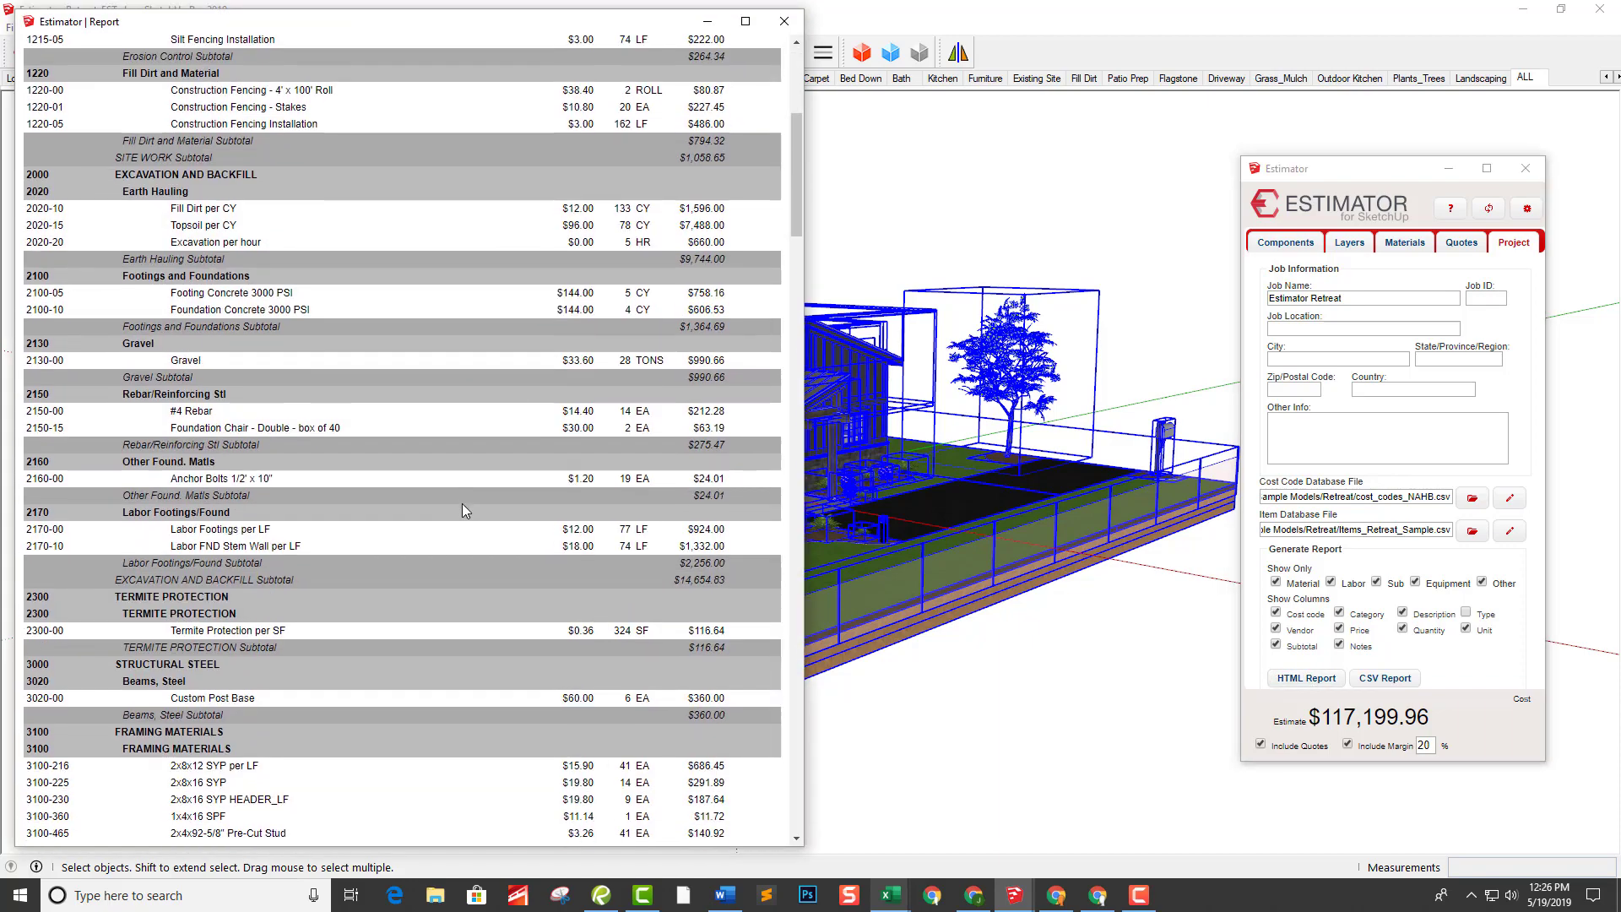
{"action": "scroll", "coordinate": [469, 517], "scroll_direction": "down", "scroll_amount": 15}
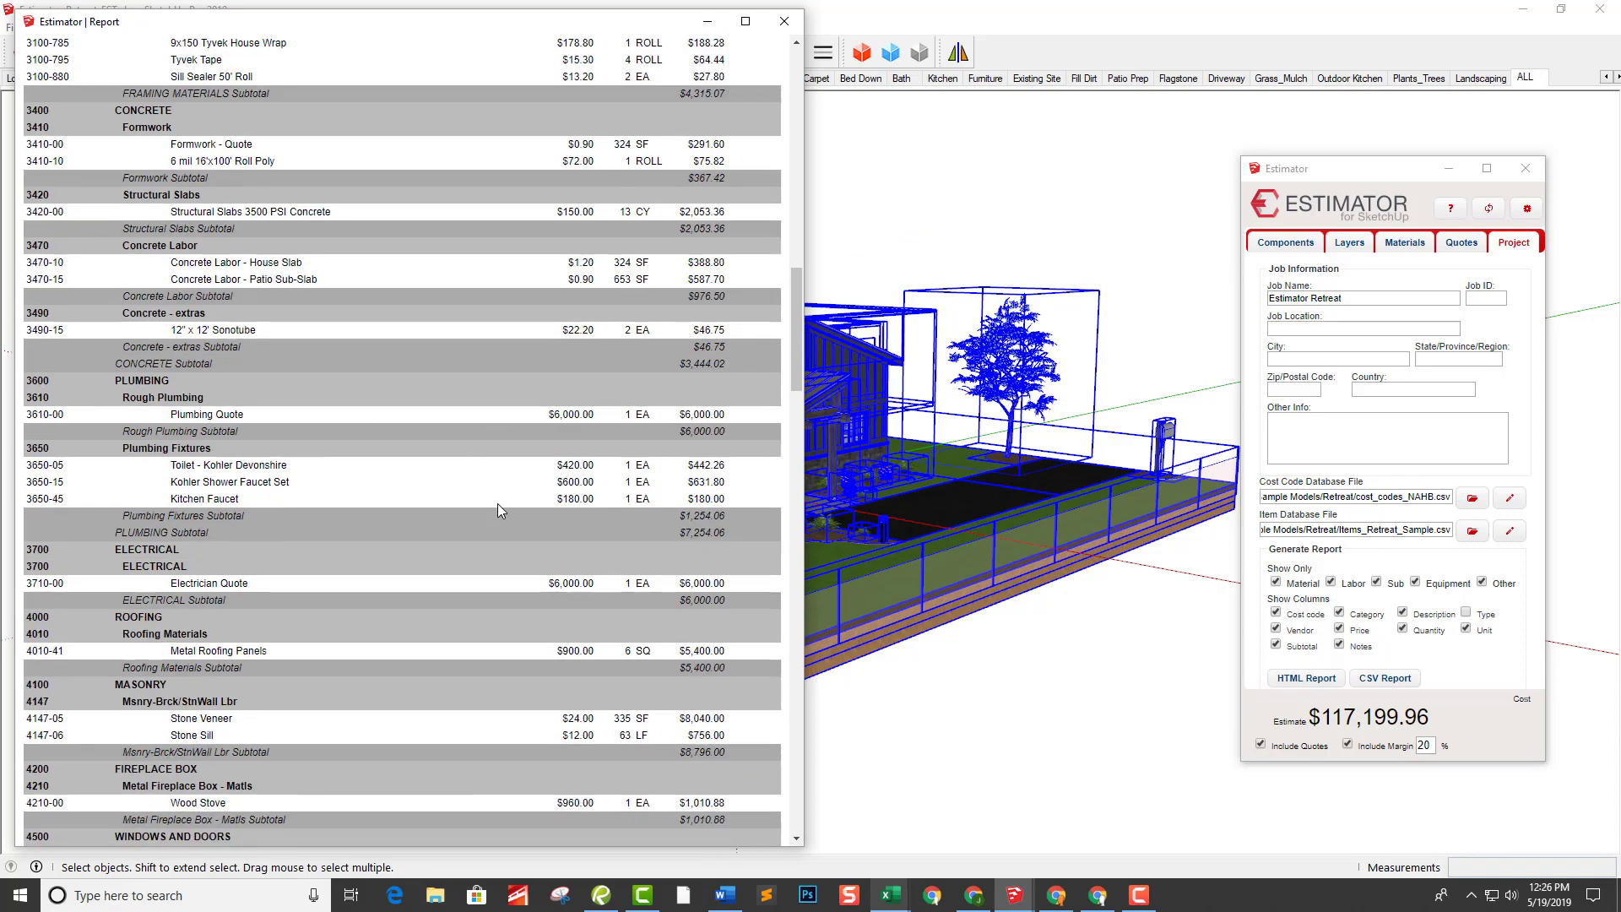
{"action": "scroll", "coordinate": [506, 466], "scroll_direction": "up", "scroll_amount": 20}
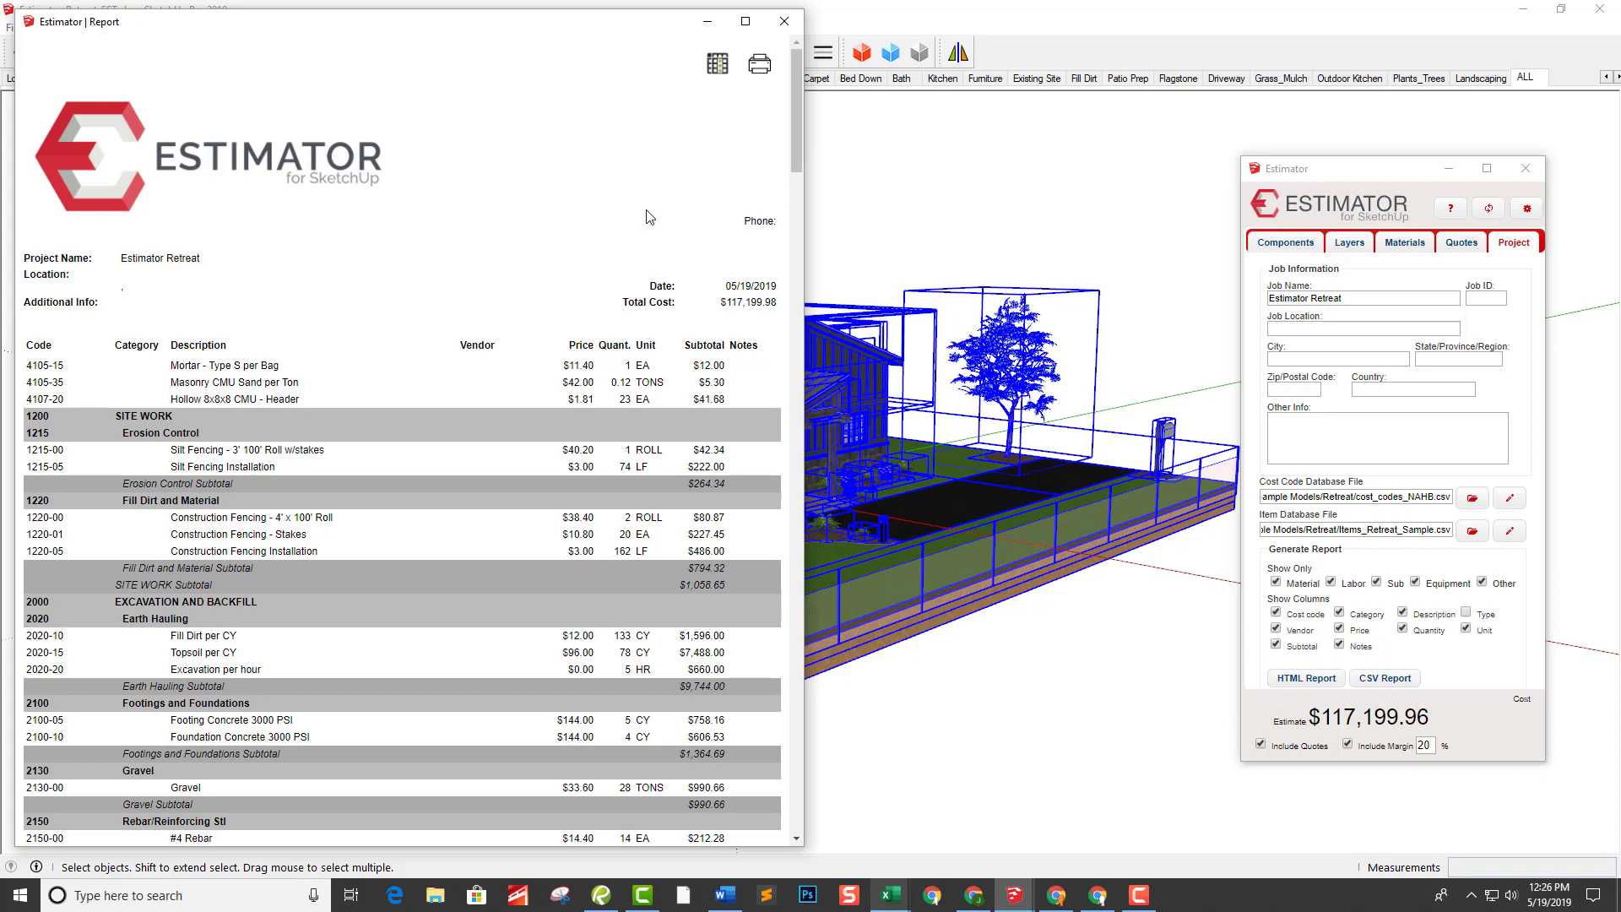
{"action": "left_click", "coordinate": [784, 21]}
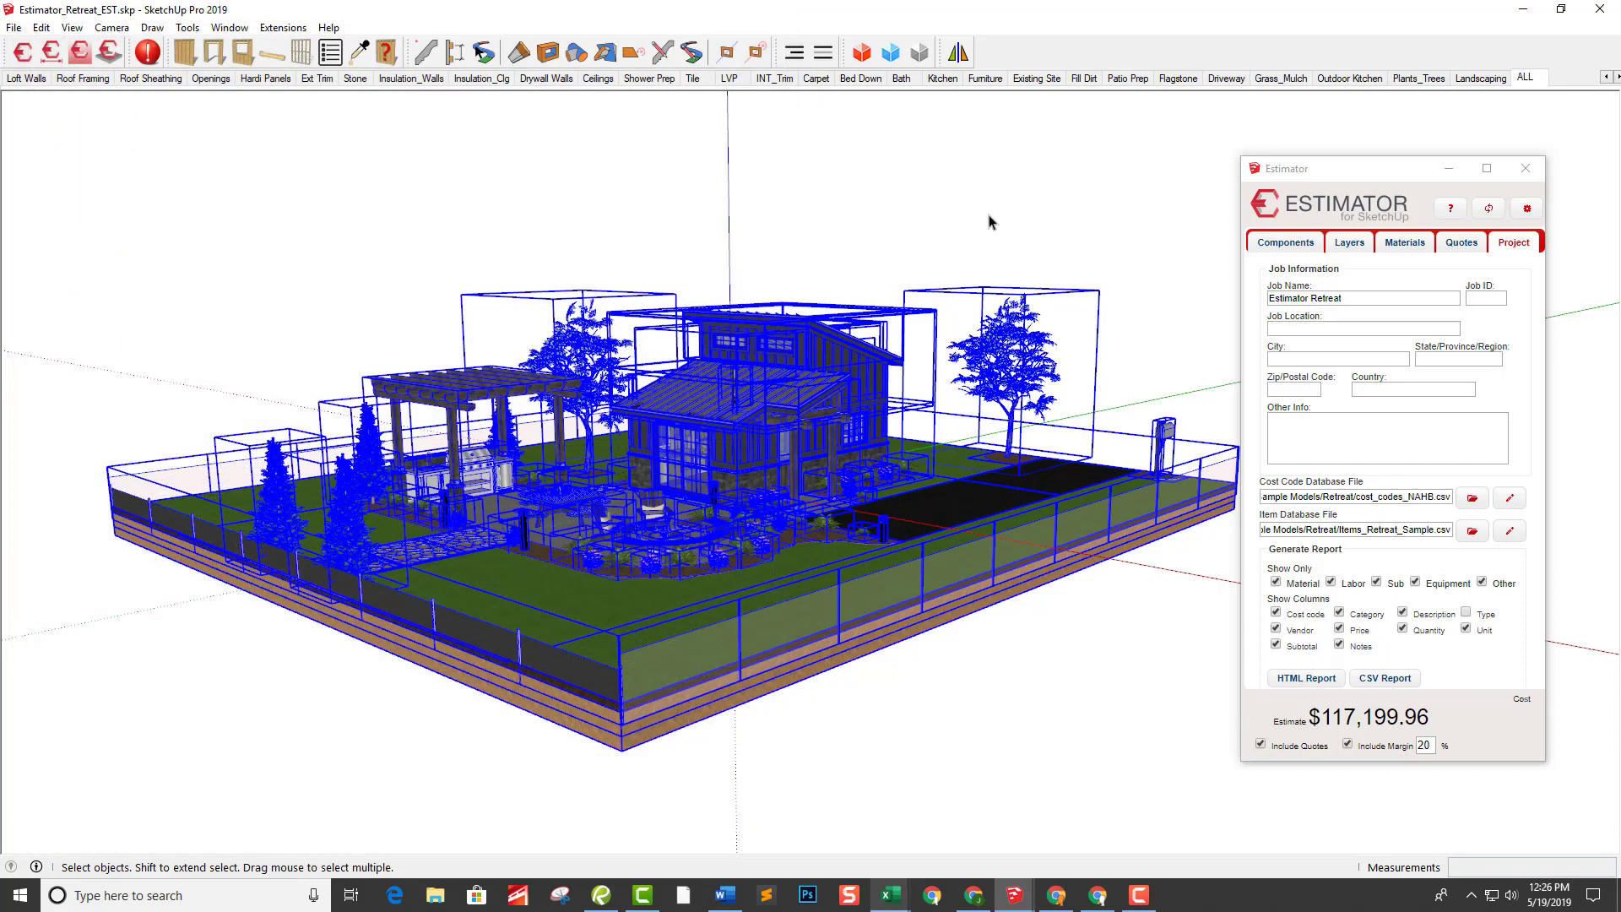
Step: Deselect the whole model so the estimate recalculates to $12,660.00
{"action": "left_click", "coordinate": [989, 222]}
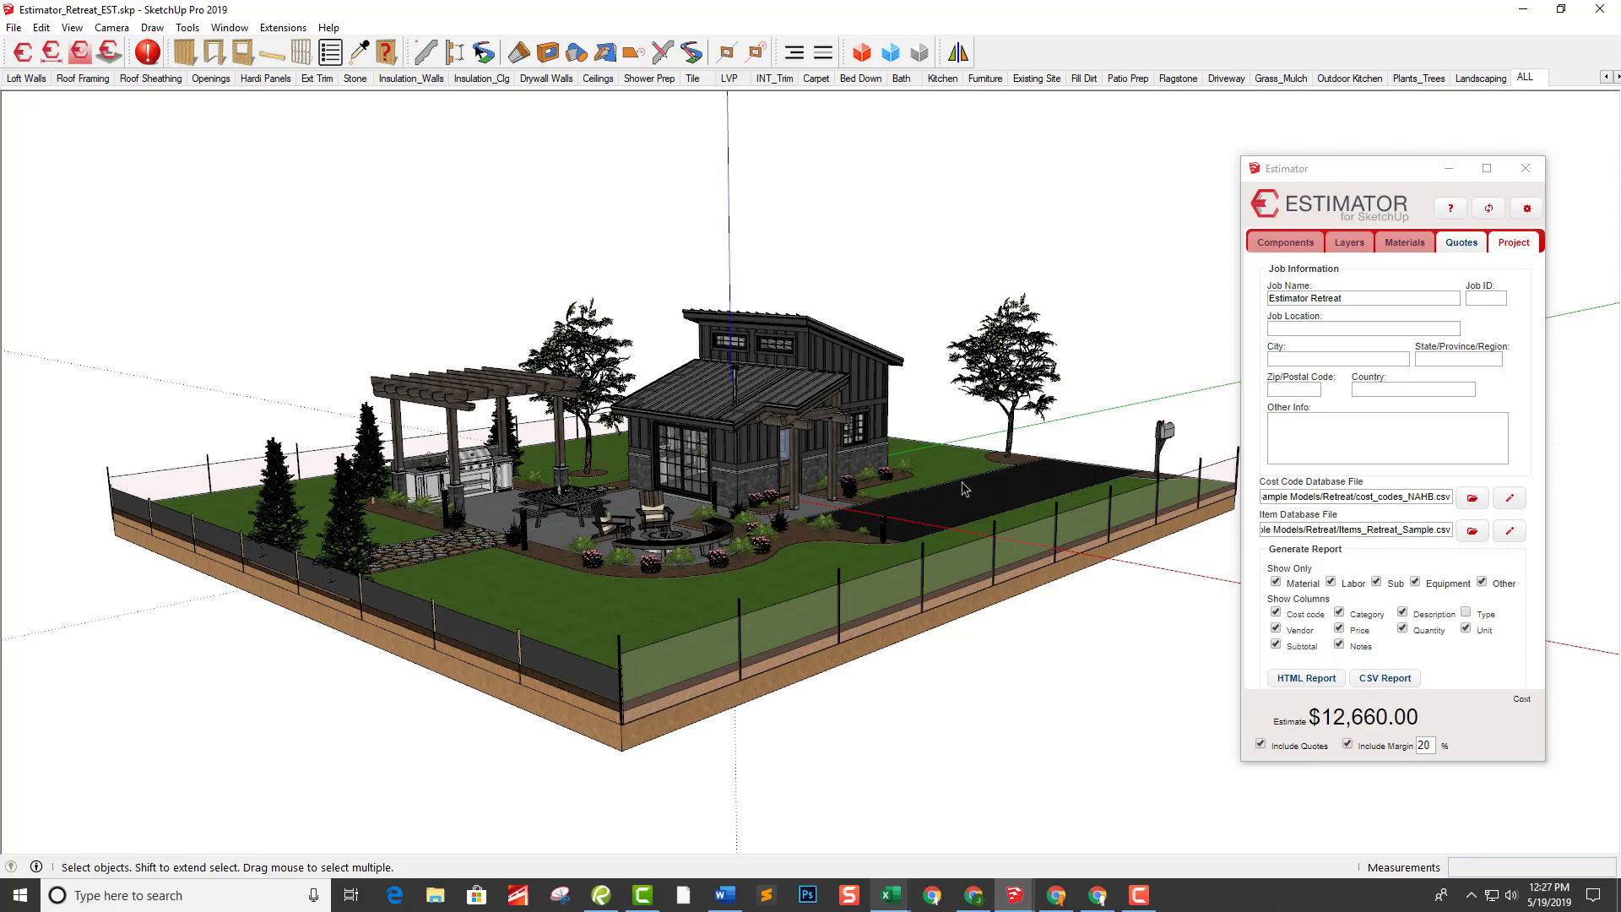
Step: Price only the curved bench at $1,579.50, excluding quotes and margin, and show its component details
{"action": "left_click", "coordinate": [728, 543]}
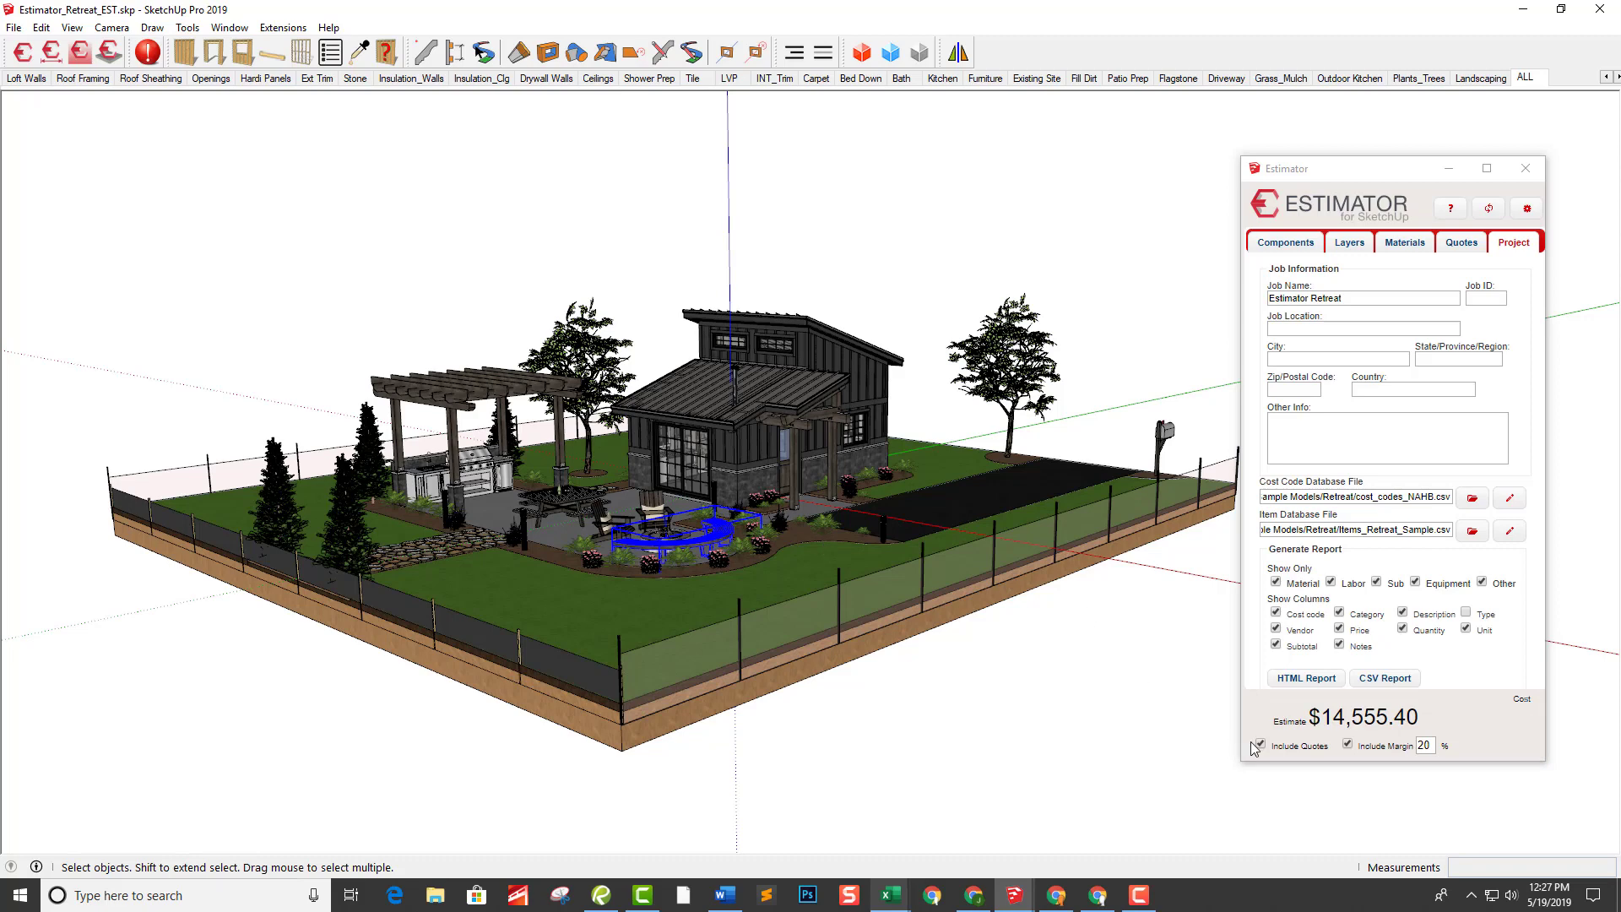
{"action": "left_click", "coordinate": [1261, 743]}
{"action": "left_click", "coordinate": [1347, 743]}
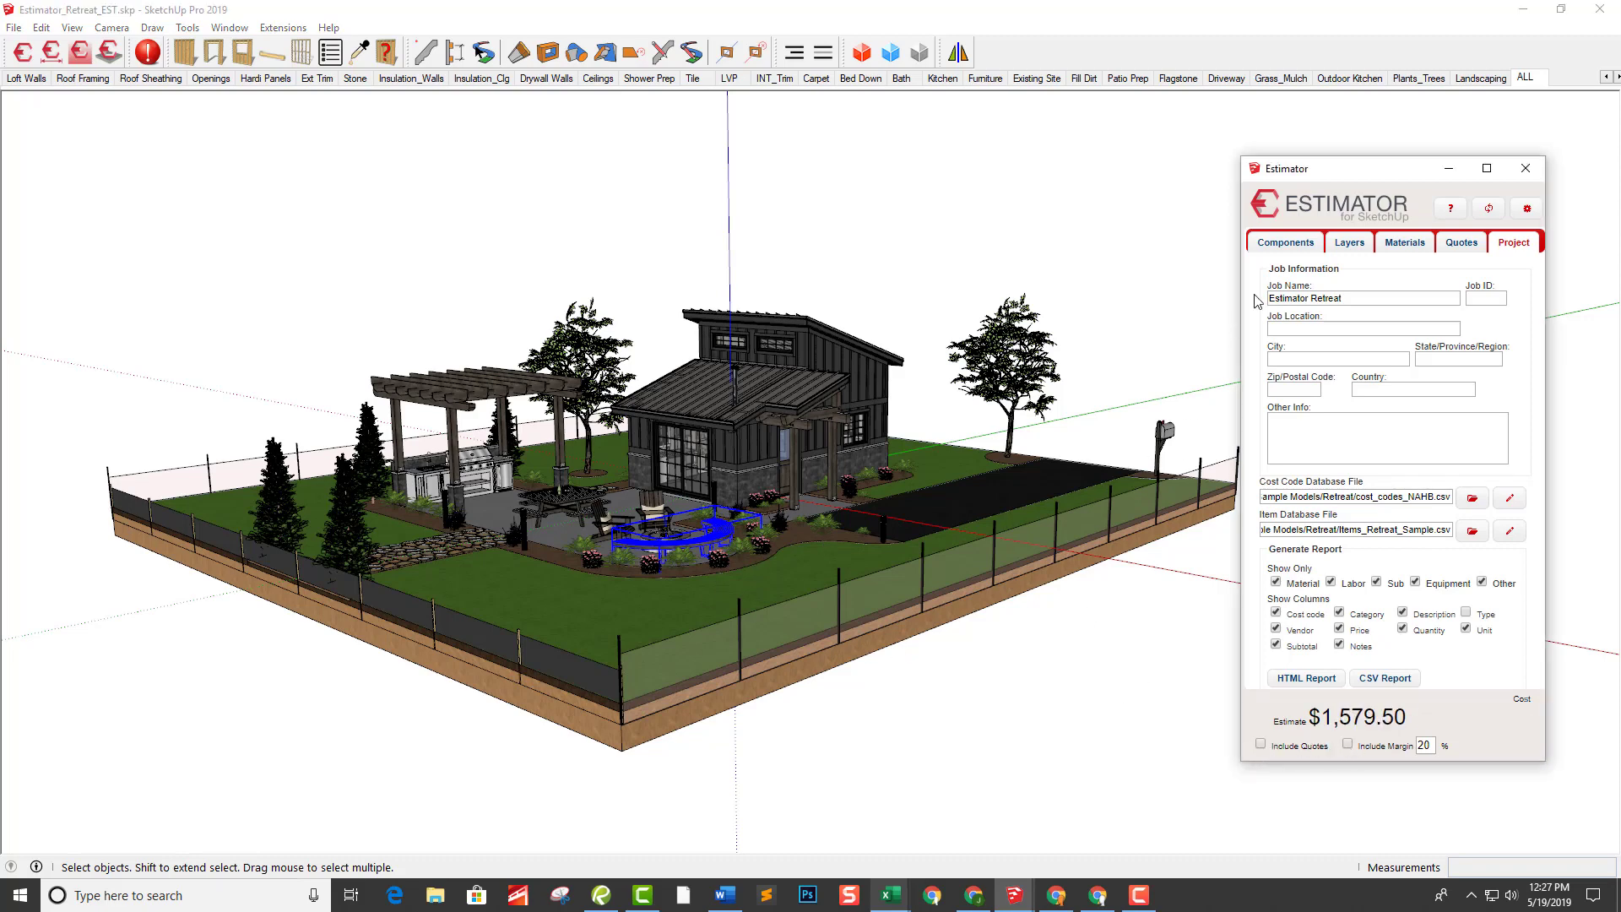
{"action": "left_click", "coordinate": [1287, 245]}
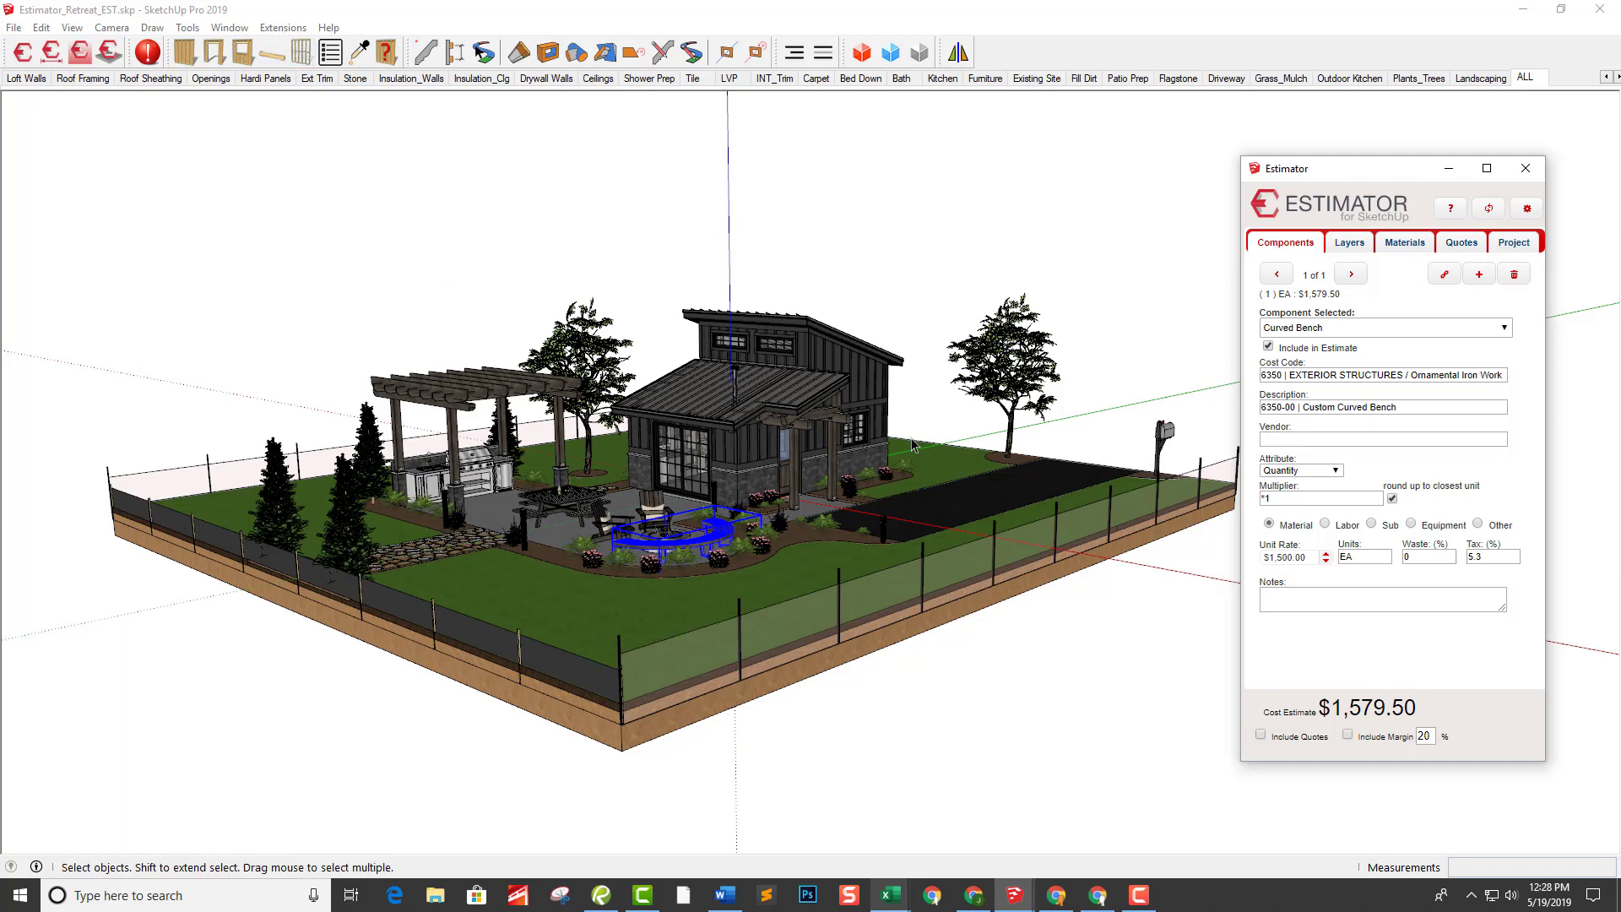
Step: Deselect the curved bench so the Quotes tab shows a $0.00 estimate
{"action": "left_click", "coordinate": [897, 294]}
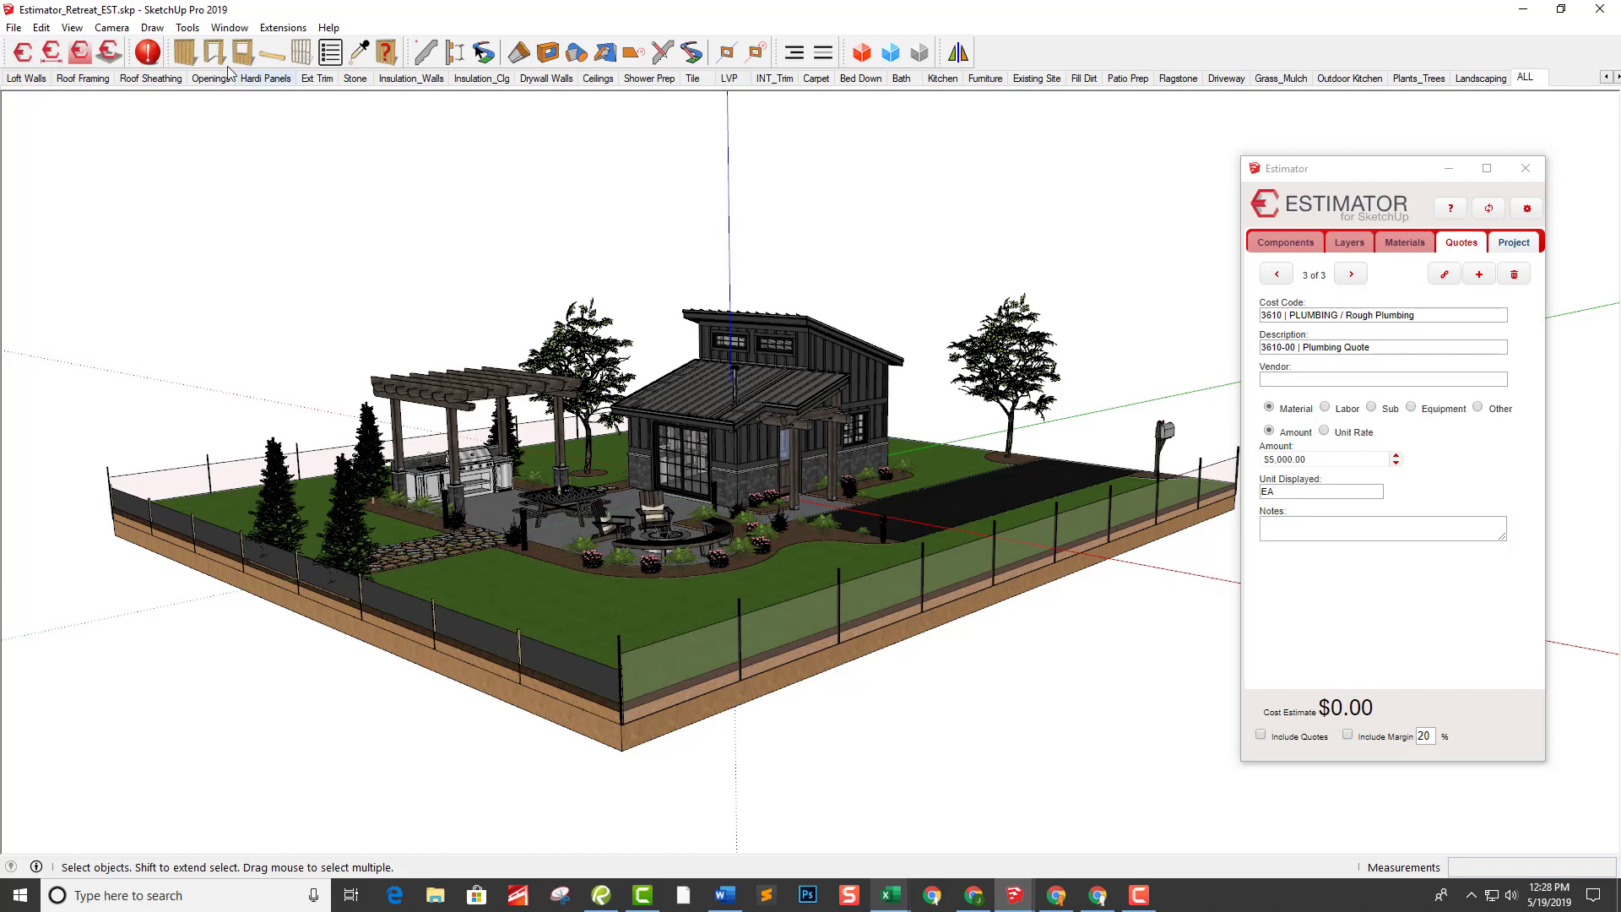
Step: Start an Estimator assembly export and name the file Slab
{"action": "left_click", "coordinate": [282, 28]}
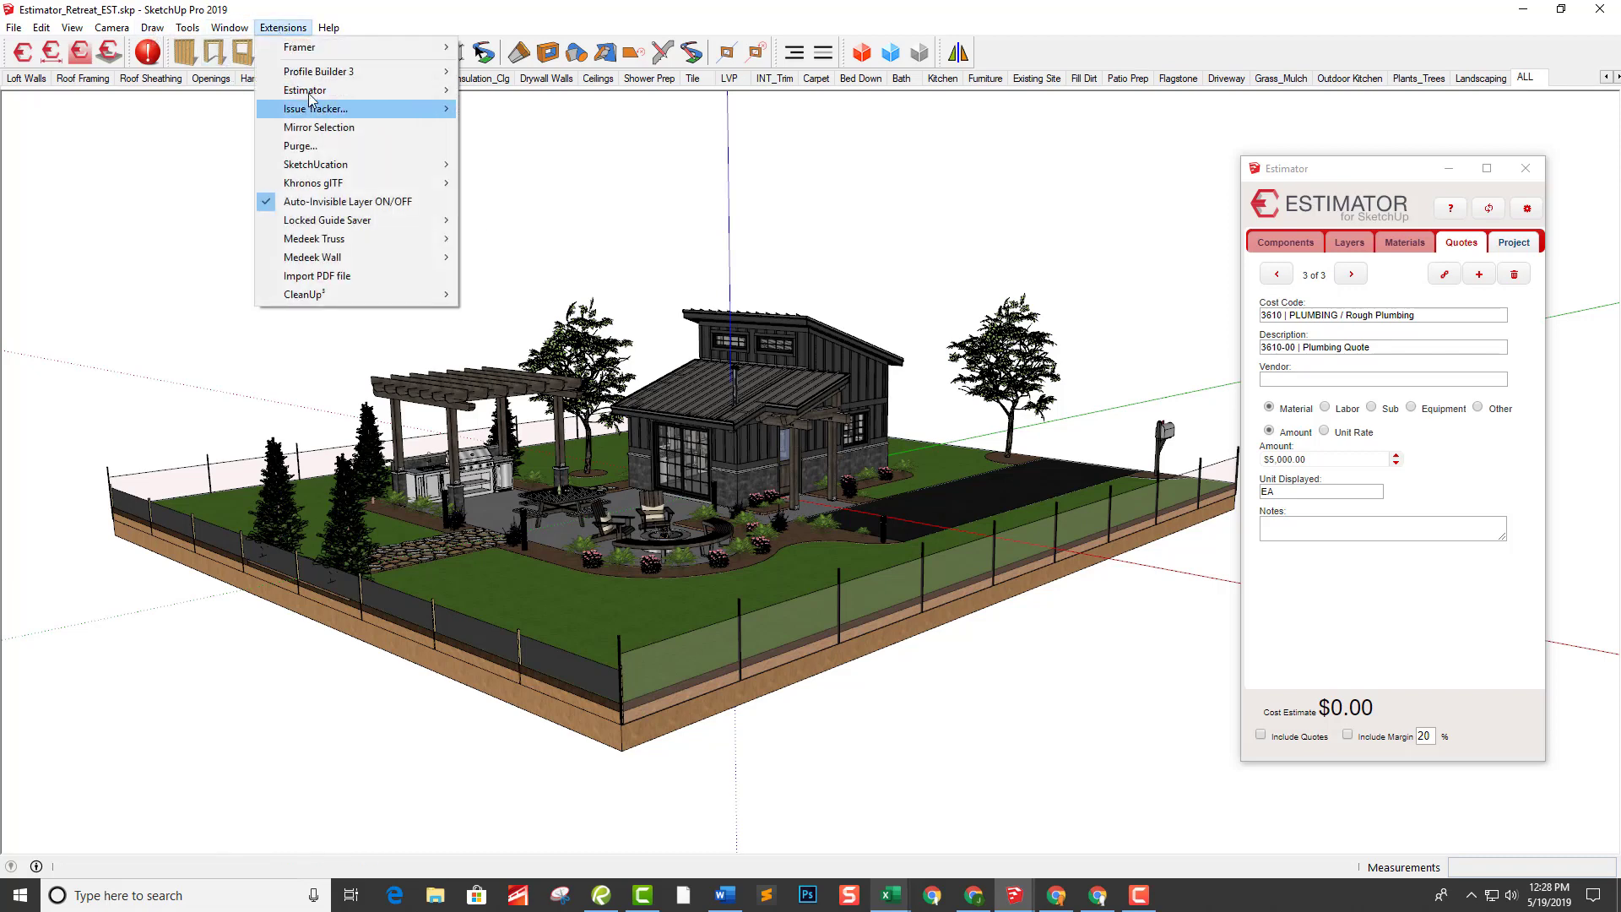
{"action": "mouse_move", "coordinate": [355, 90]}
{"action": "left_click", "coordinate": [497, 110]}
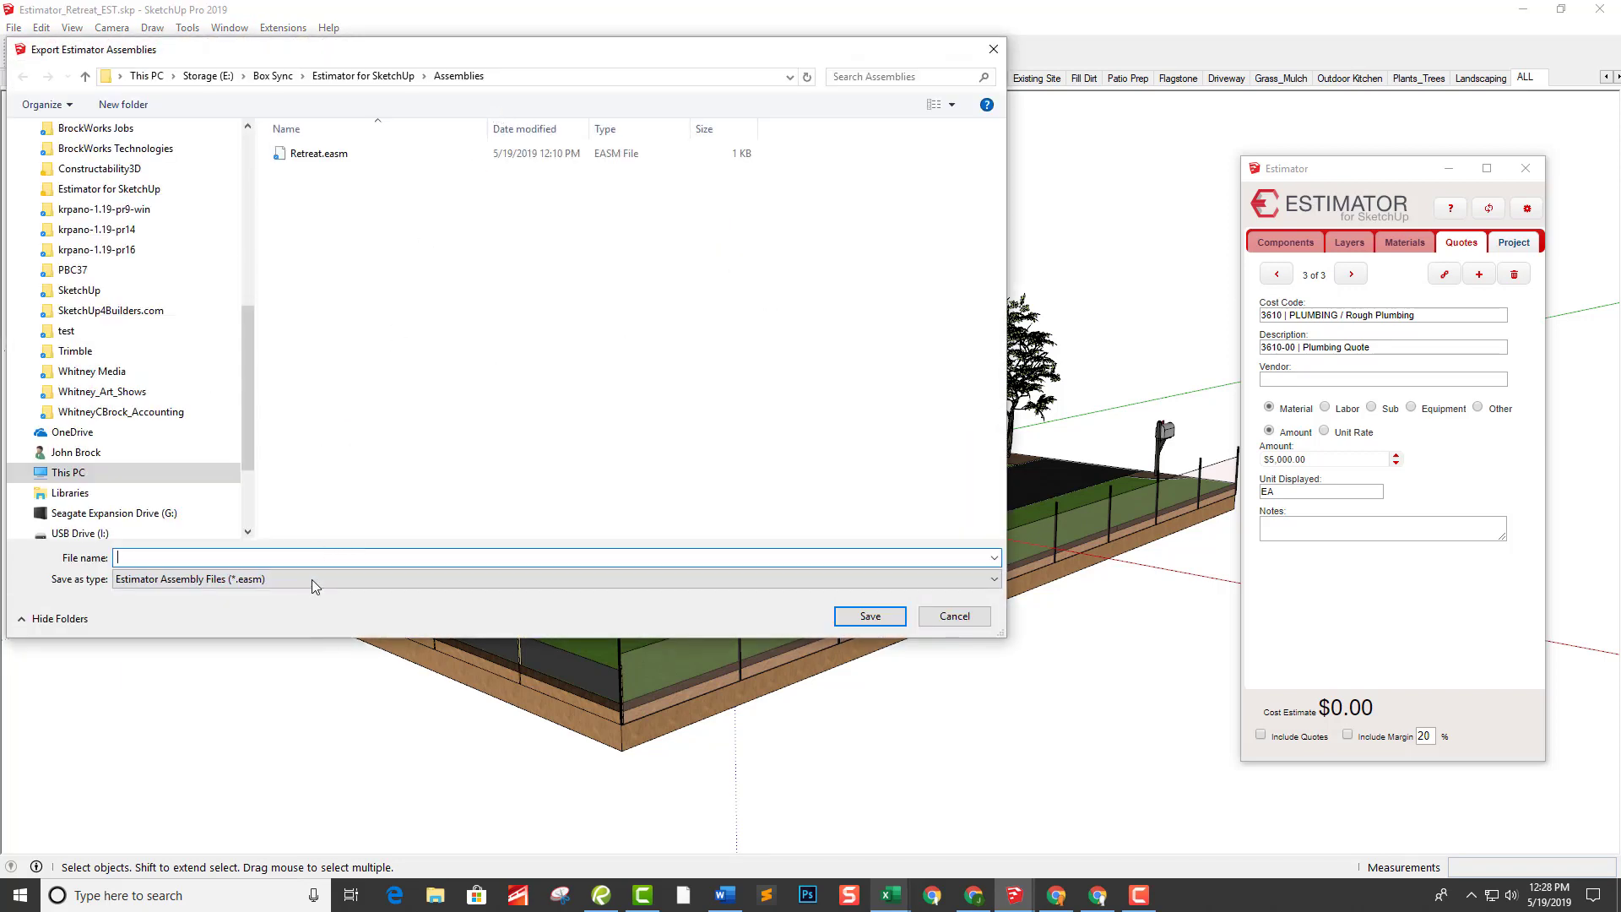
{"action": "type", "text": "Slab"}
Step: Save the Slab assembly containing the FND_Slab and FND_Sub-Gravel layers
{"action": "left_click", "coordinate": [870, 616]}
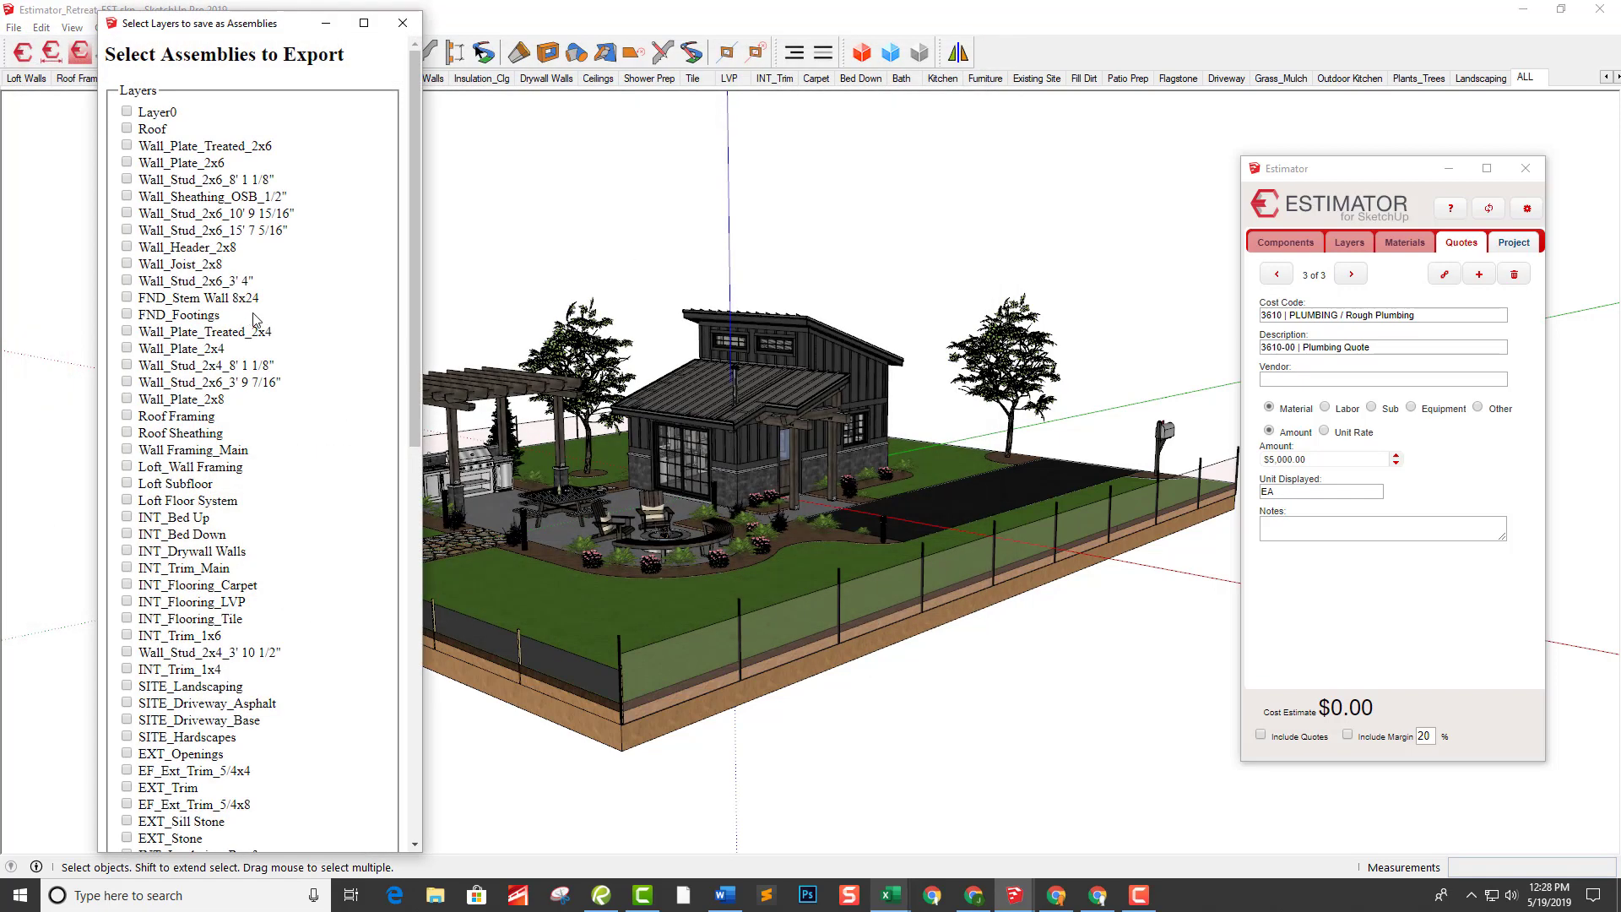
{"action": "scroll", "coordinate": [272, 327], "scroll_direction": "down", "scroll_amount": 13}
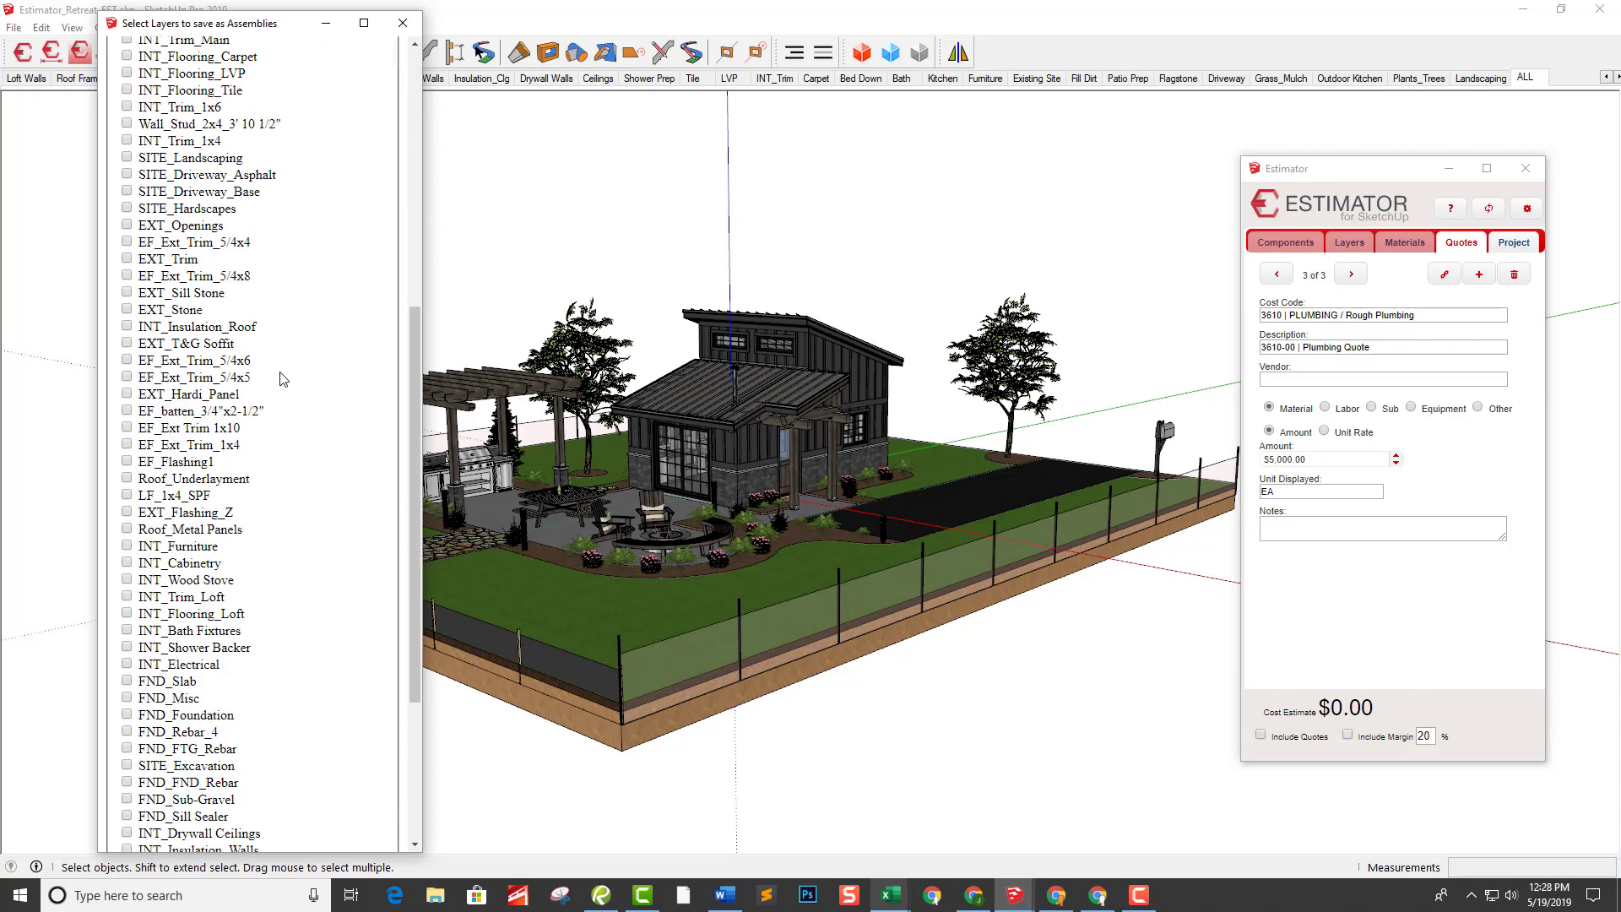
{"action": "scroll", "coordinate": [306, 379], "scroll_direction": "up", "scroll_amount": 3}
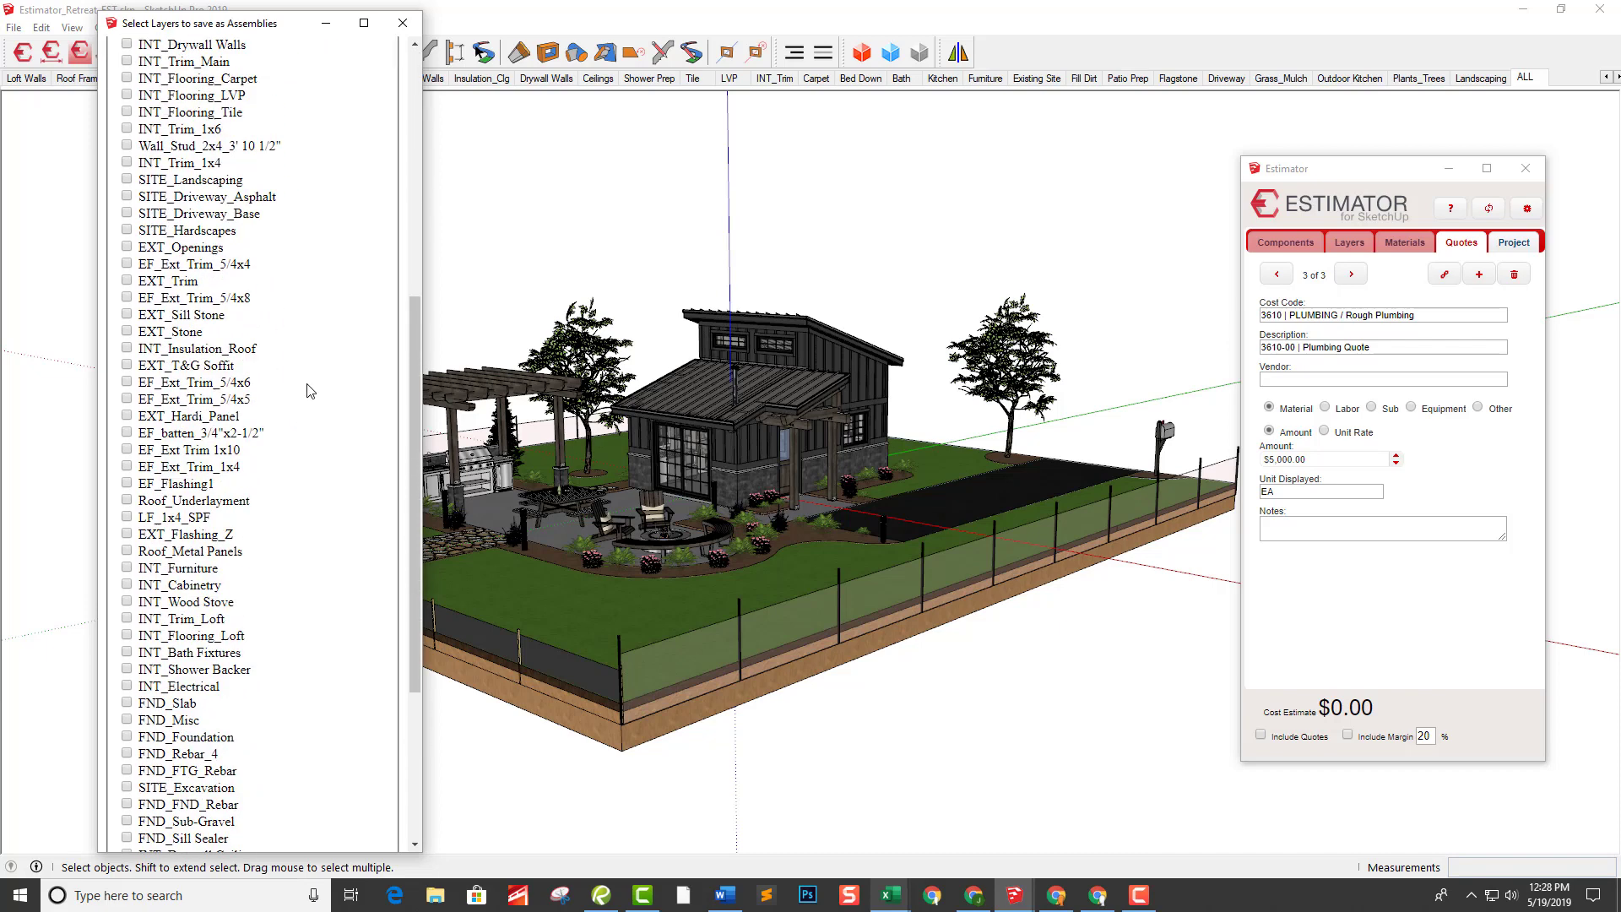
{"action": "scroll", "coordinate": [309, 390], "scroll_direction": "down", "scroll_amount": 5}
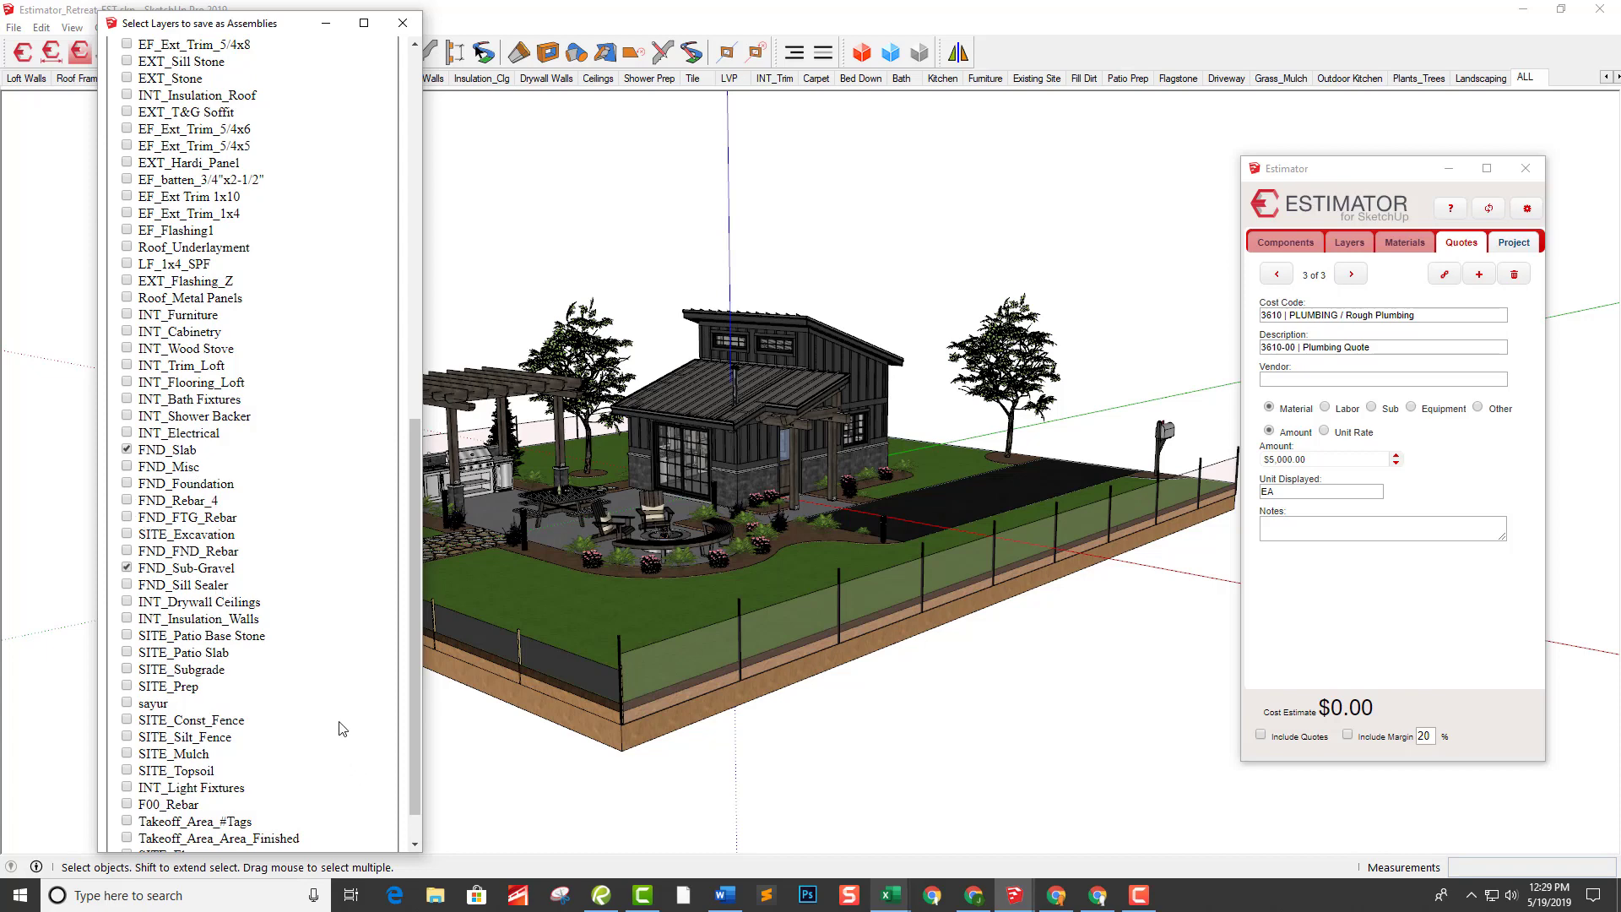
{"action": "scroll", "coordinate": [354, 544], "scroll_direction": "down", "scroll_amount": 2}
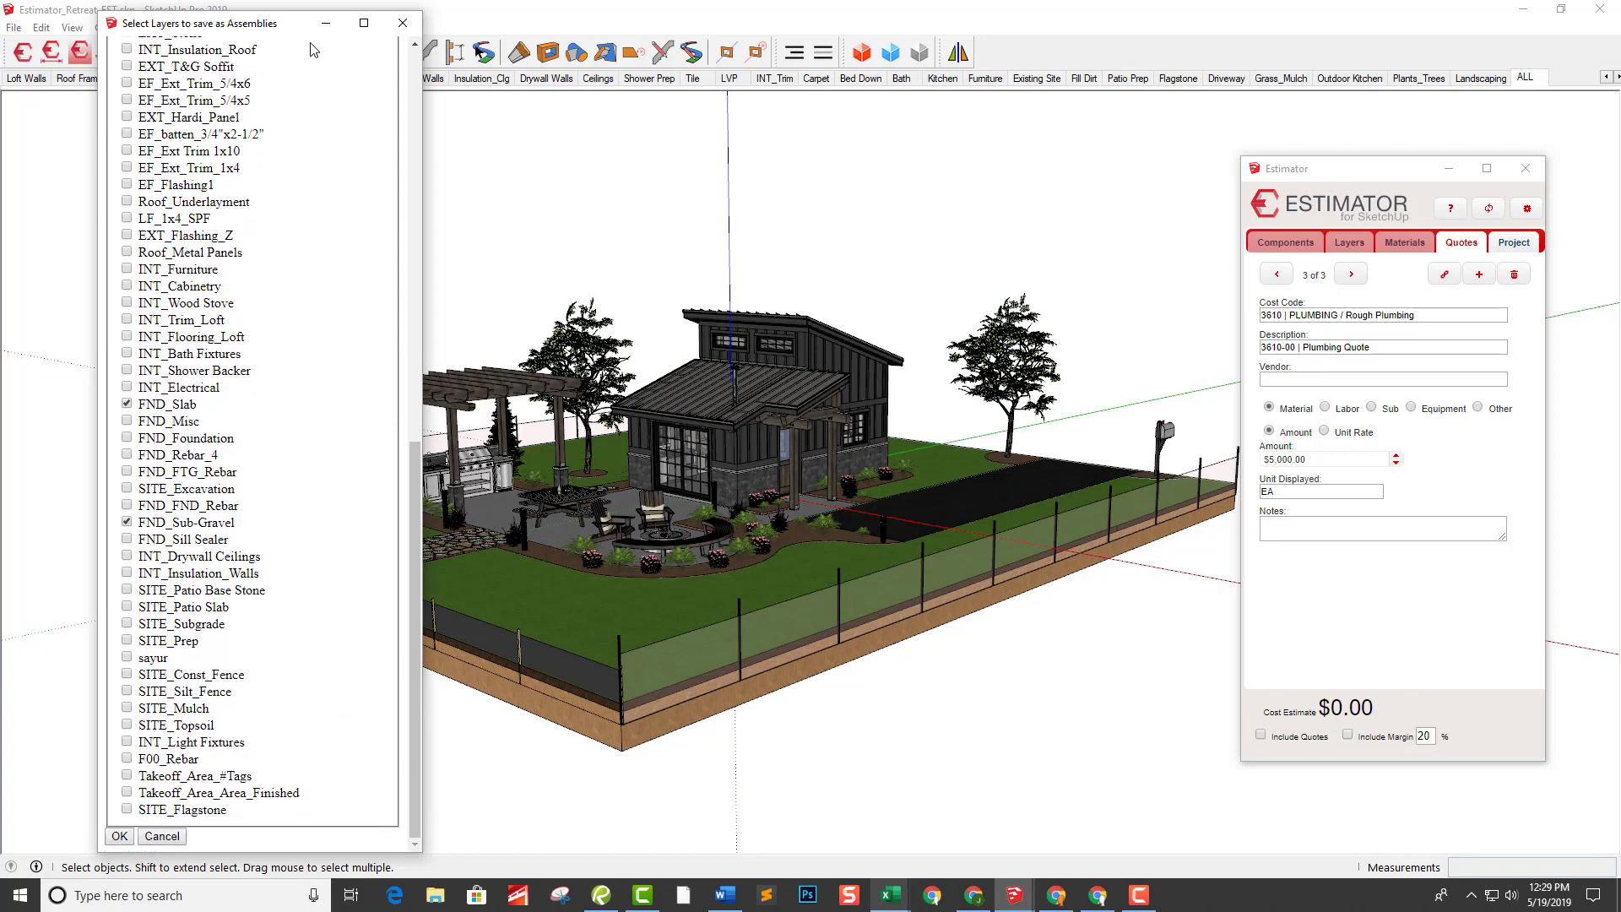
{"action": "left_click", "coordinate": [119, 836]}
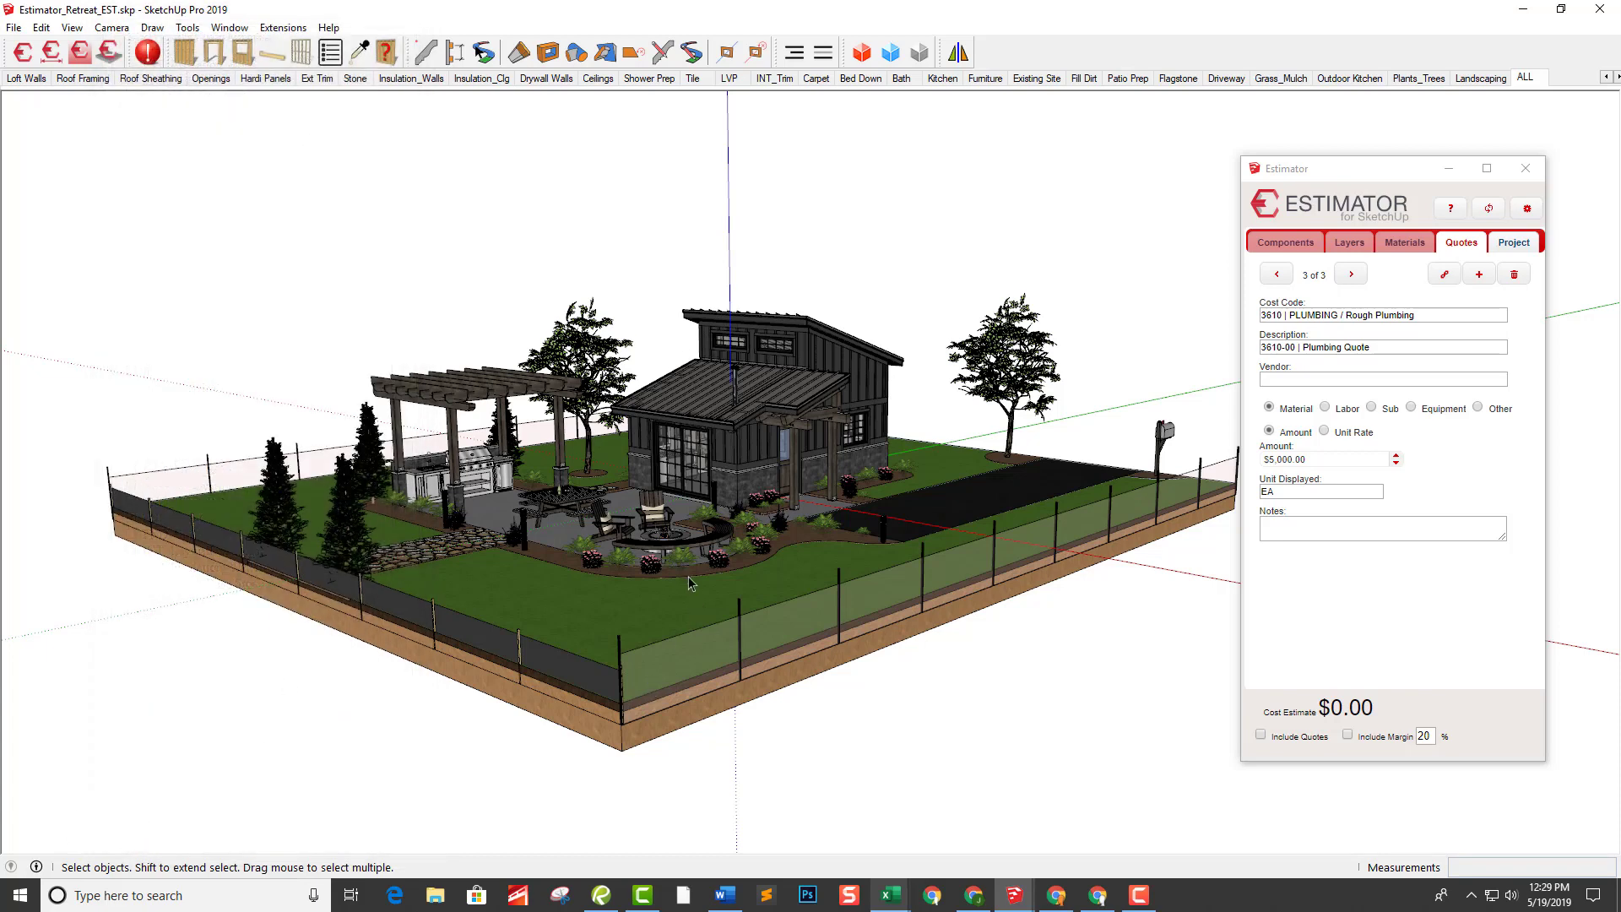
Step: In the blank Untitled model, import Slab.easm with its FND_Slab and FND_Sub-Gravel layers
{"action": "left_click", "coordinate": [1016, 897]}
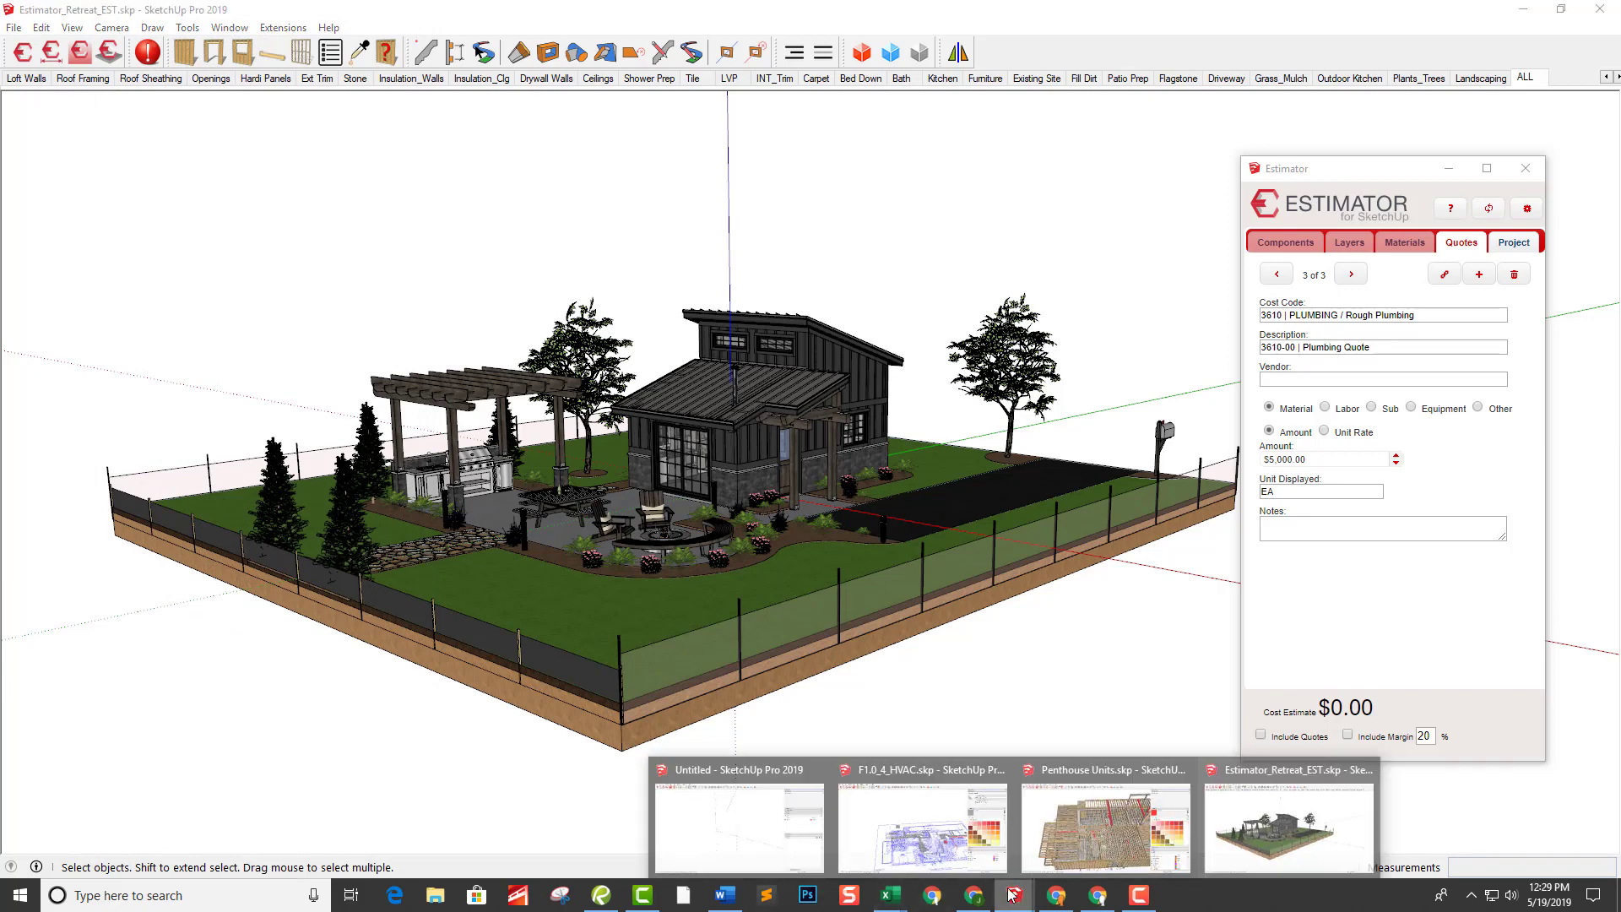
{"action": "left_click", "coordinate": [724, 816]}
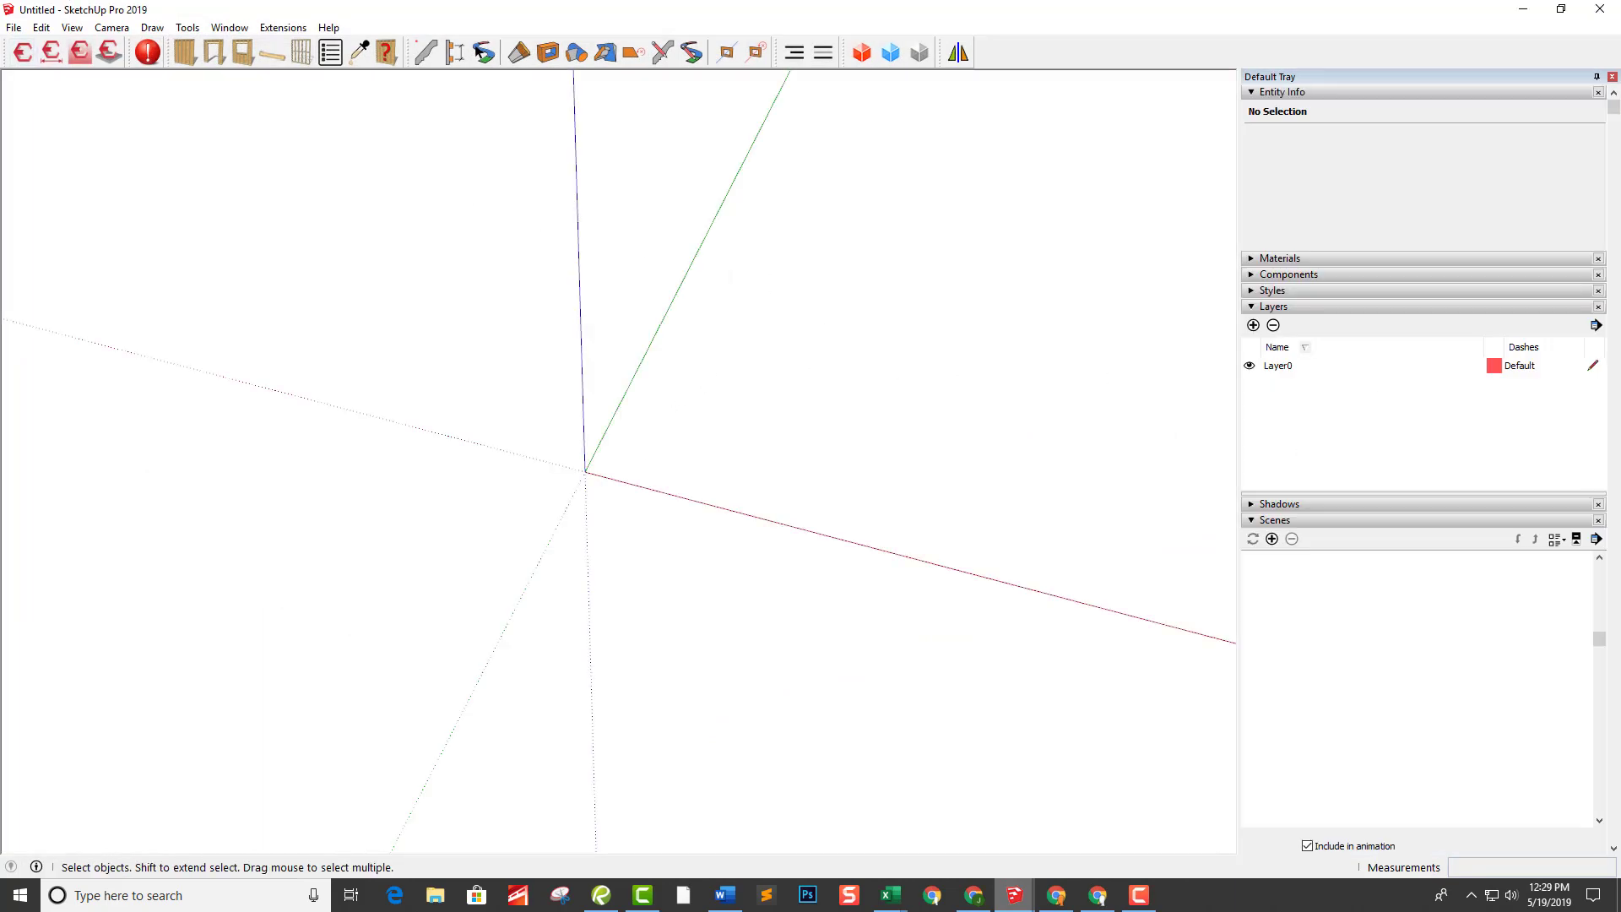
{"action": "left_click", "coordinate": [285, 27]}
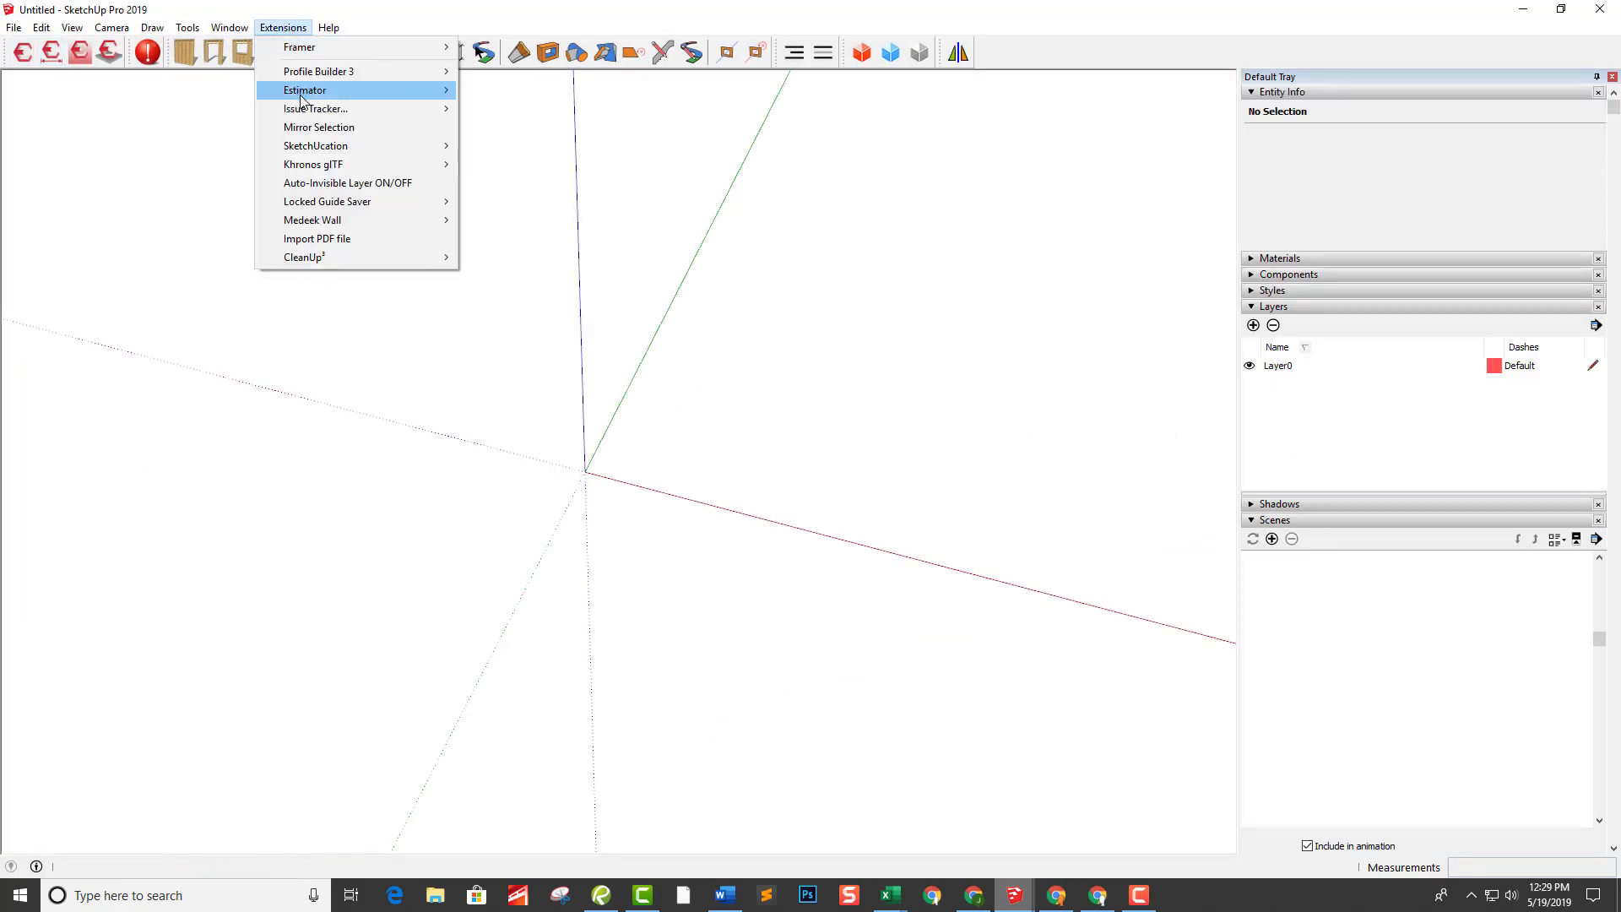
{"action": "mouse_move", "coordinate": [304, 93]}
{"action": "left_click", "coordinate": [543, 129]}
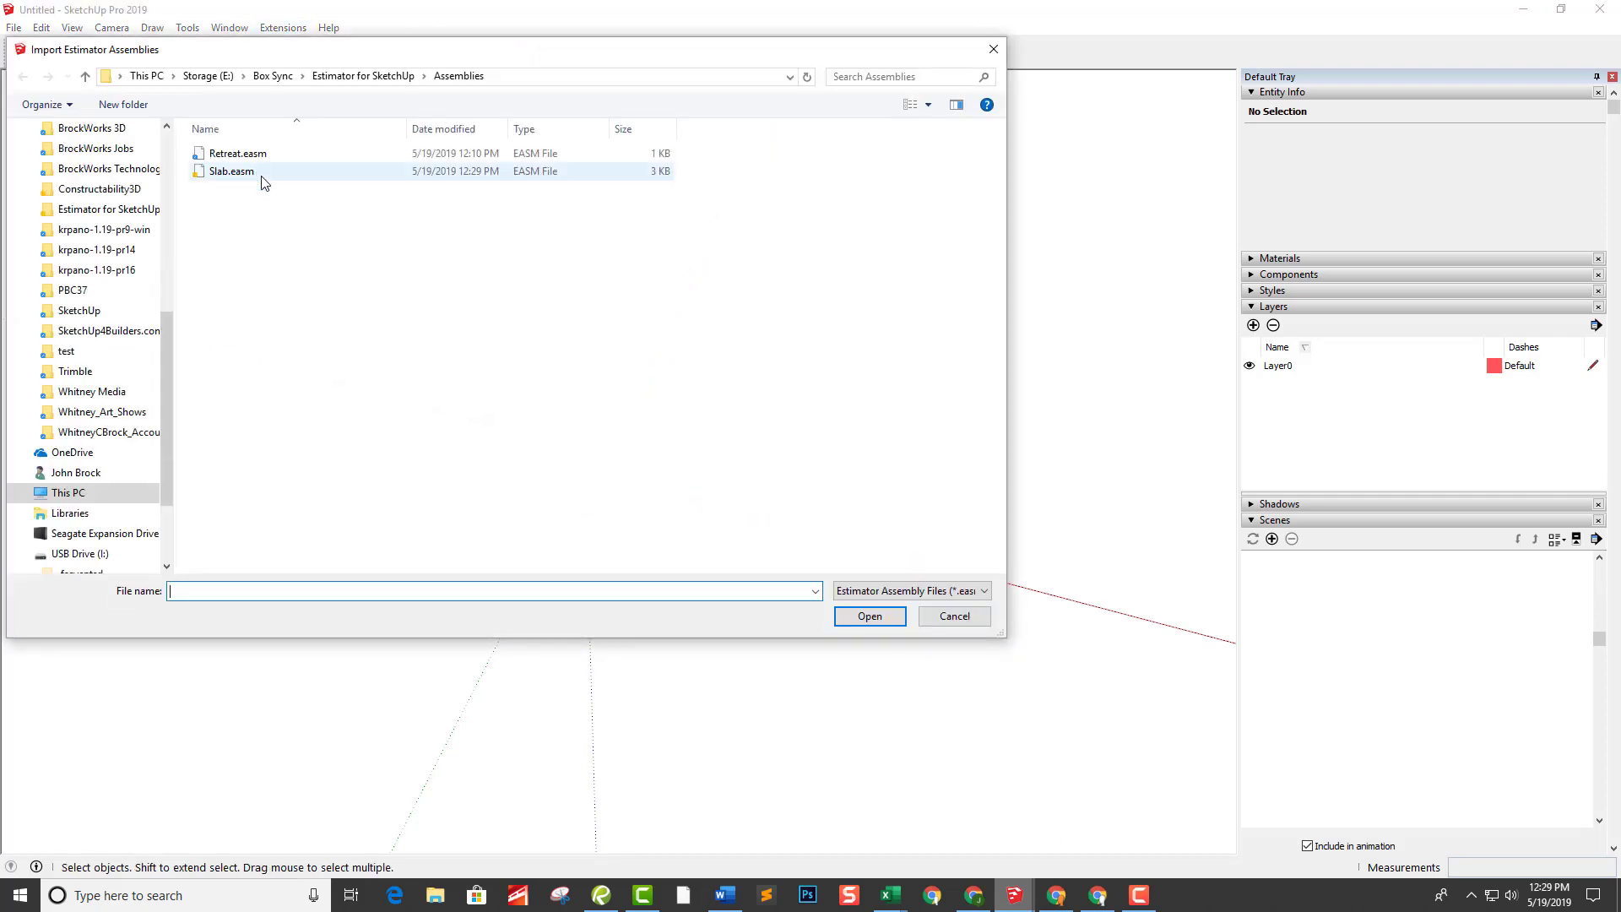
{"action": "left_click", "coordinate": [282, 178]}
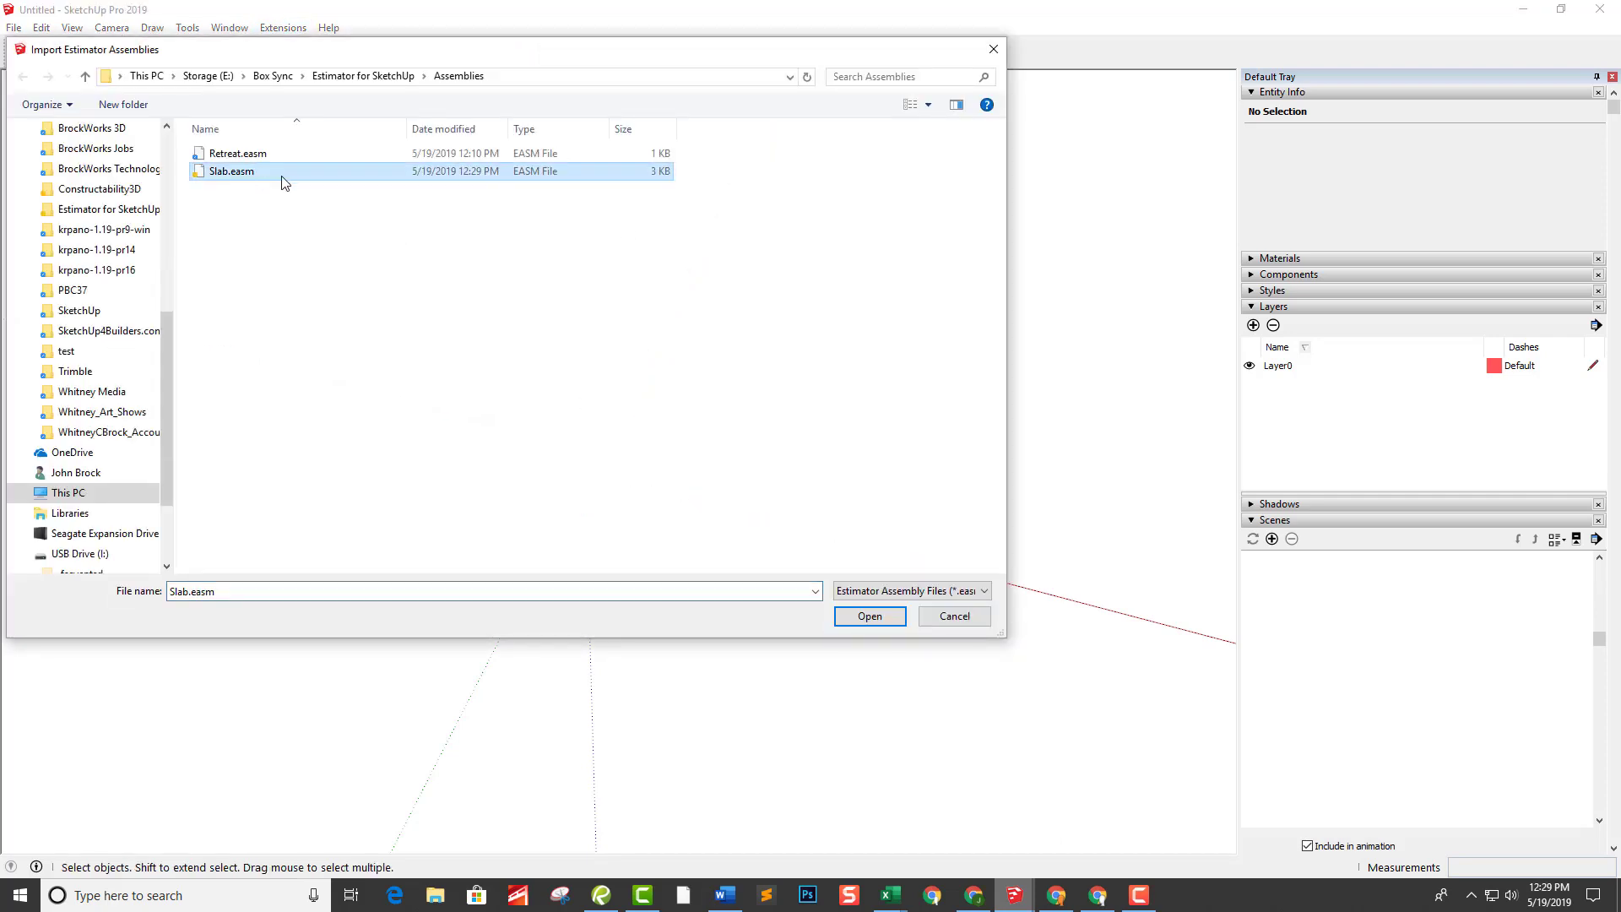
{"action": "left_click", "coordinate": [870, 617]}
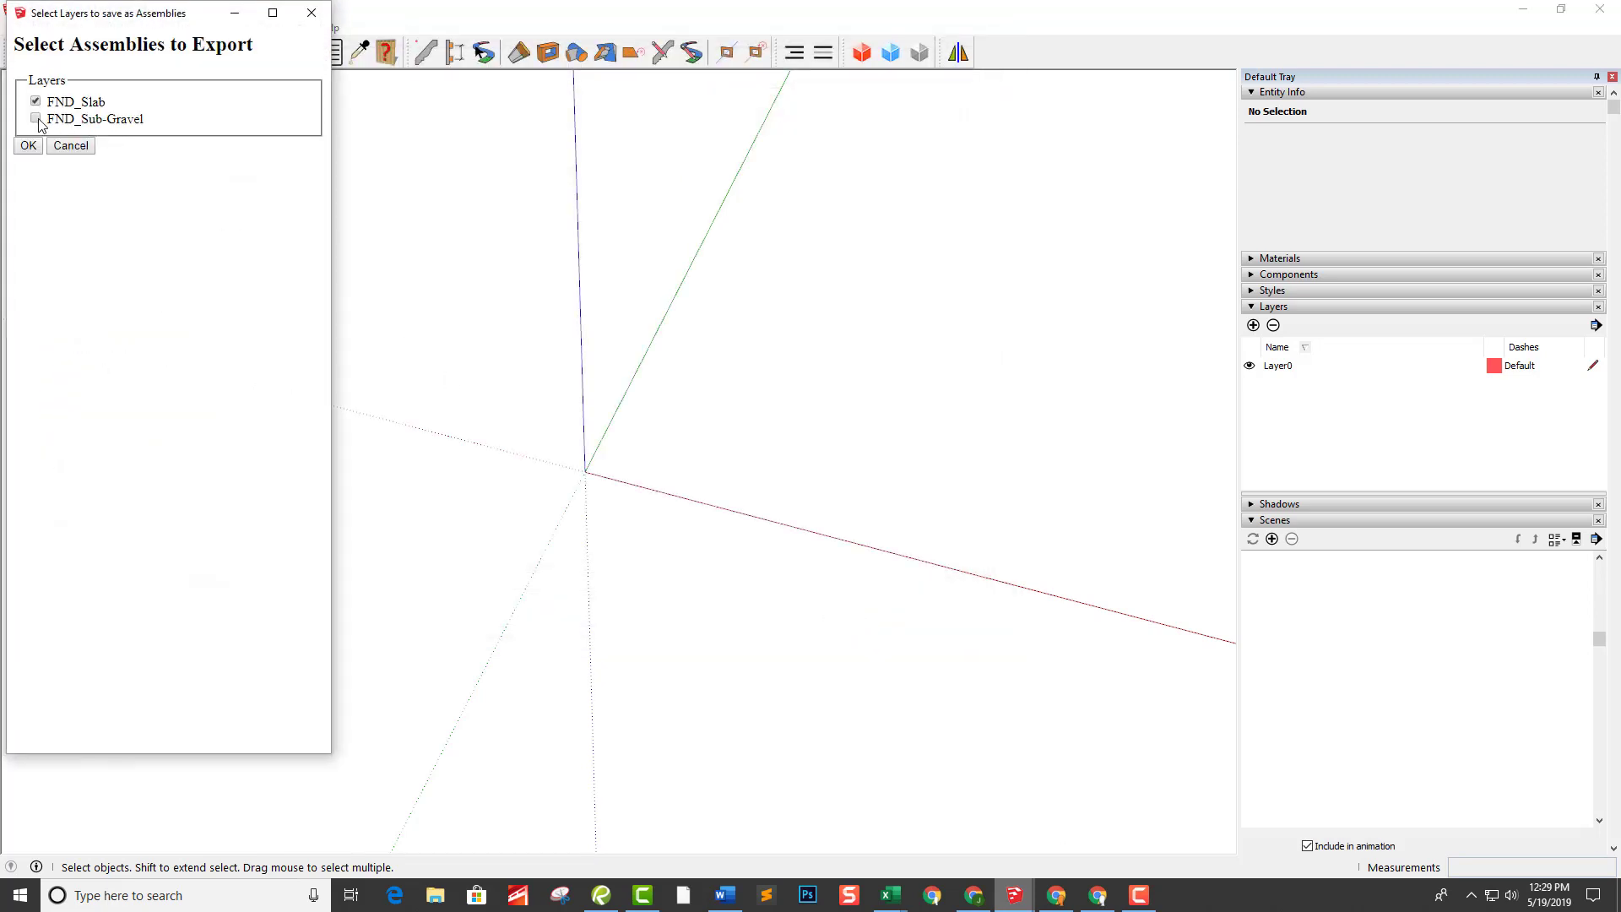
{"action": "left_click", "coordinate": [28, 146]}
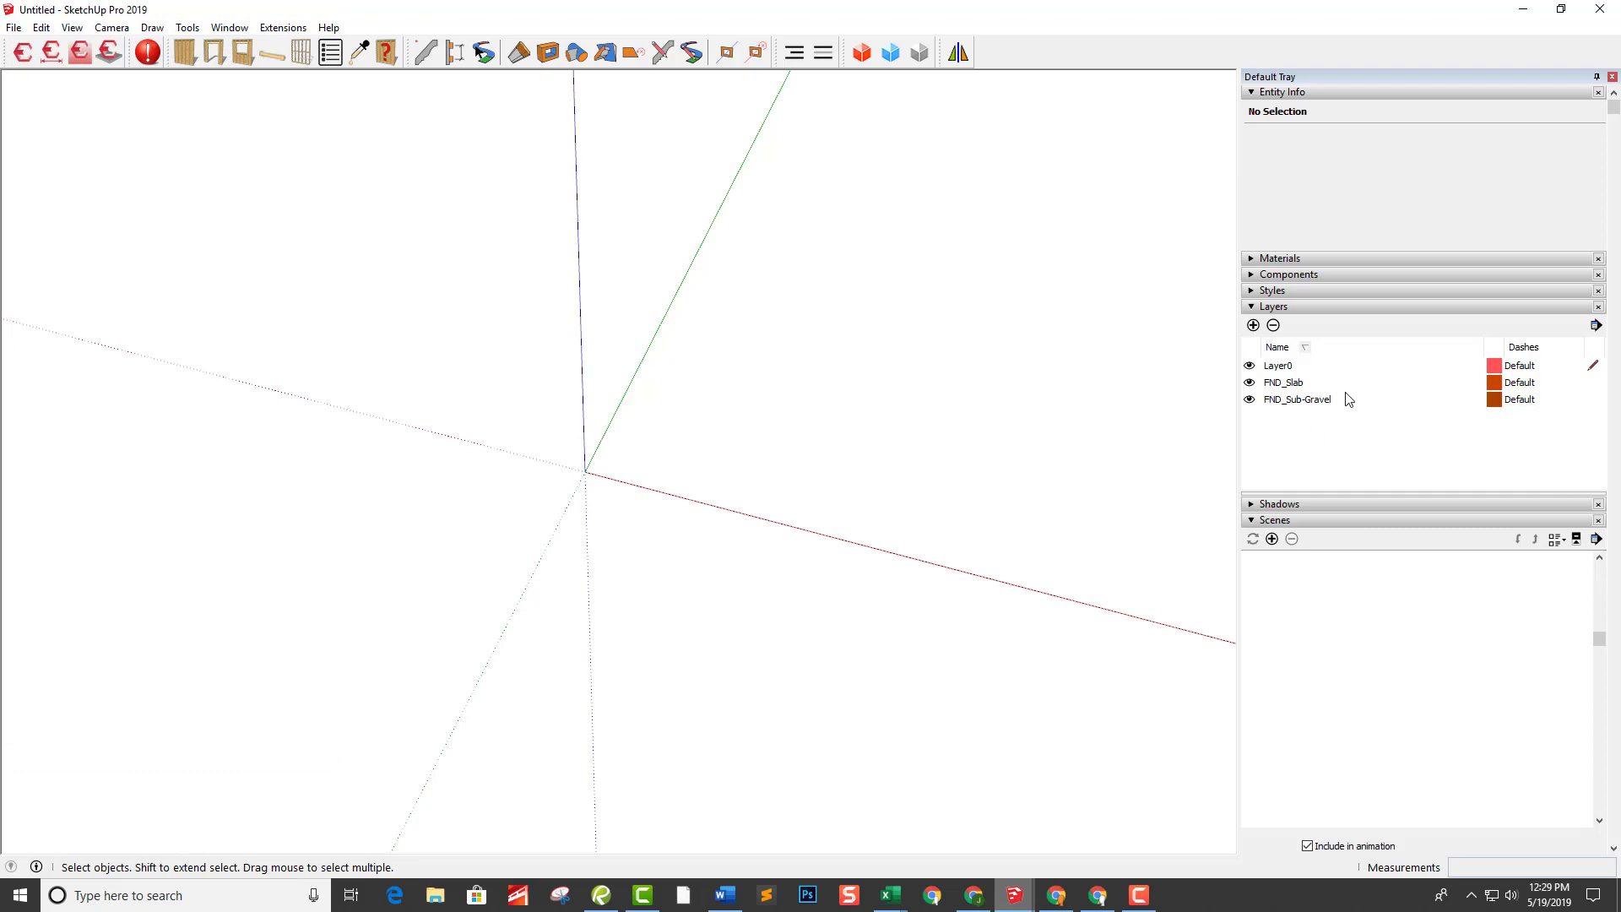
{"action": "middle_click_drag", "start_coordinate": [820, 539], "coordinate": [563, 596]}
Step: Open the Slab Tool, assign the slab to the FND_Slab layer, and begin tracing
{"action": "left_click", "coordinate": [109, 52]}
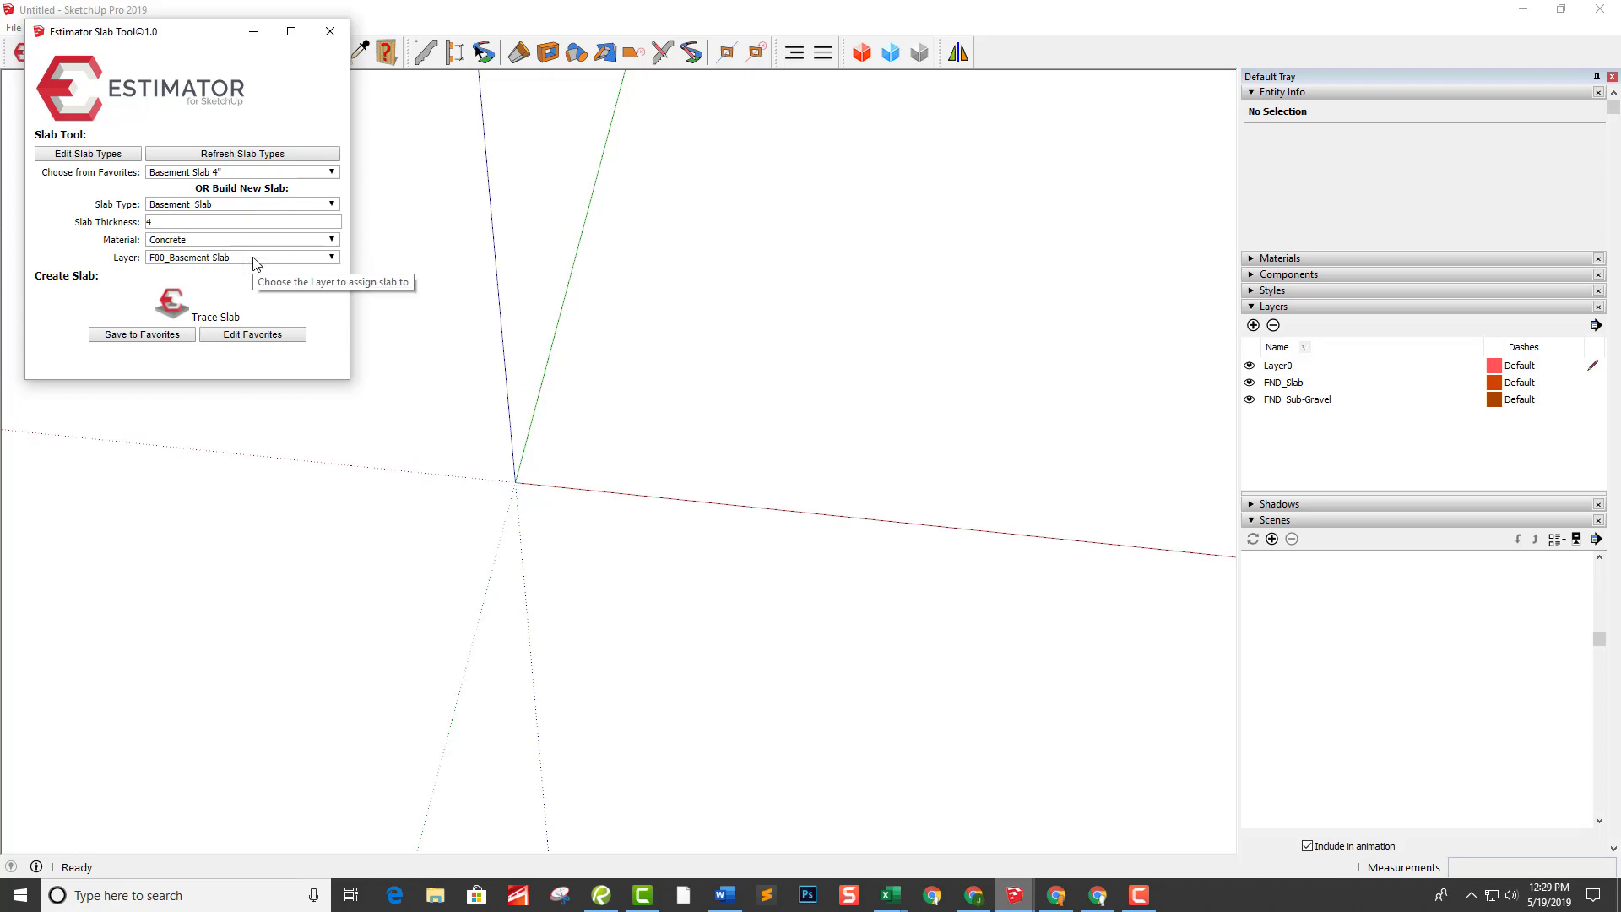
{"action": "left_click", "coordinate": [256, 260]}
{"action": "left_click", "coordinate": [190, 282]}
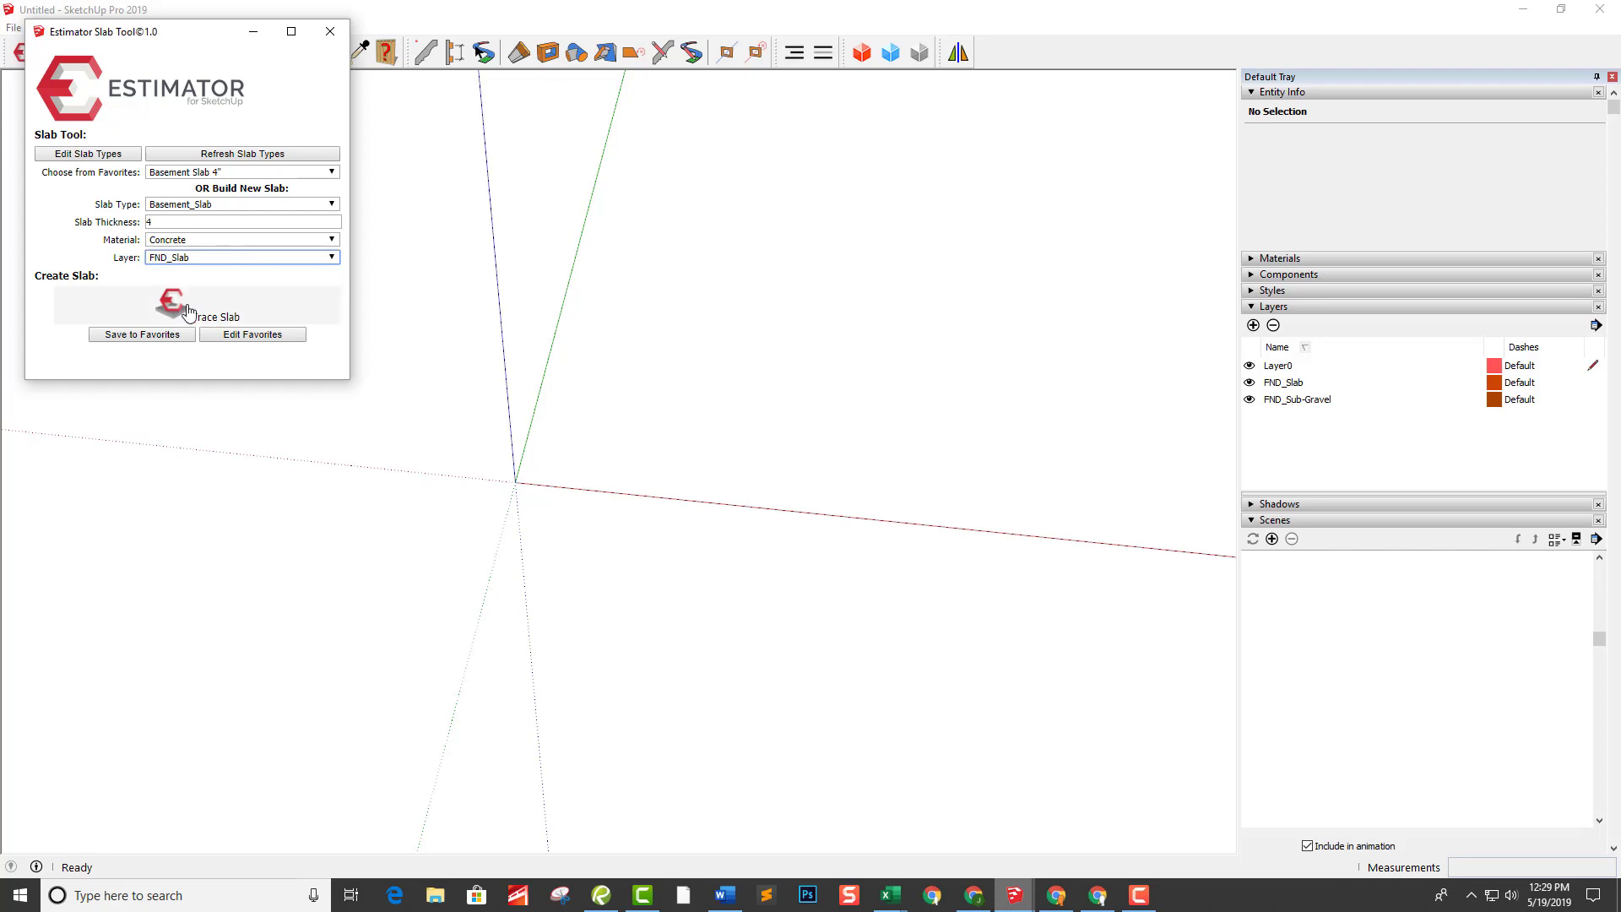
{"action": "left_click", "coordinate": [190, 316]}
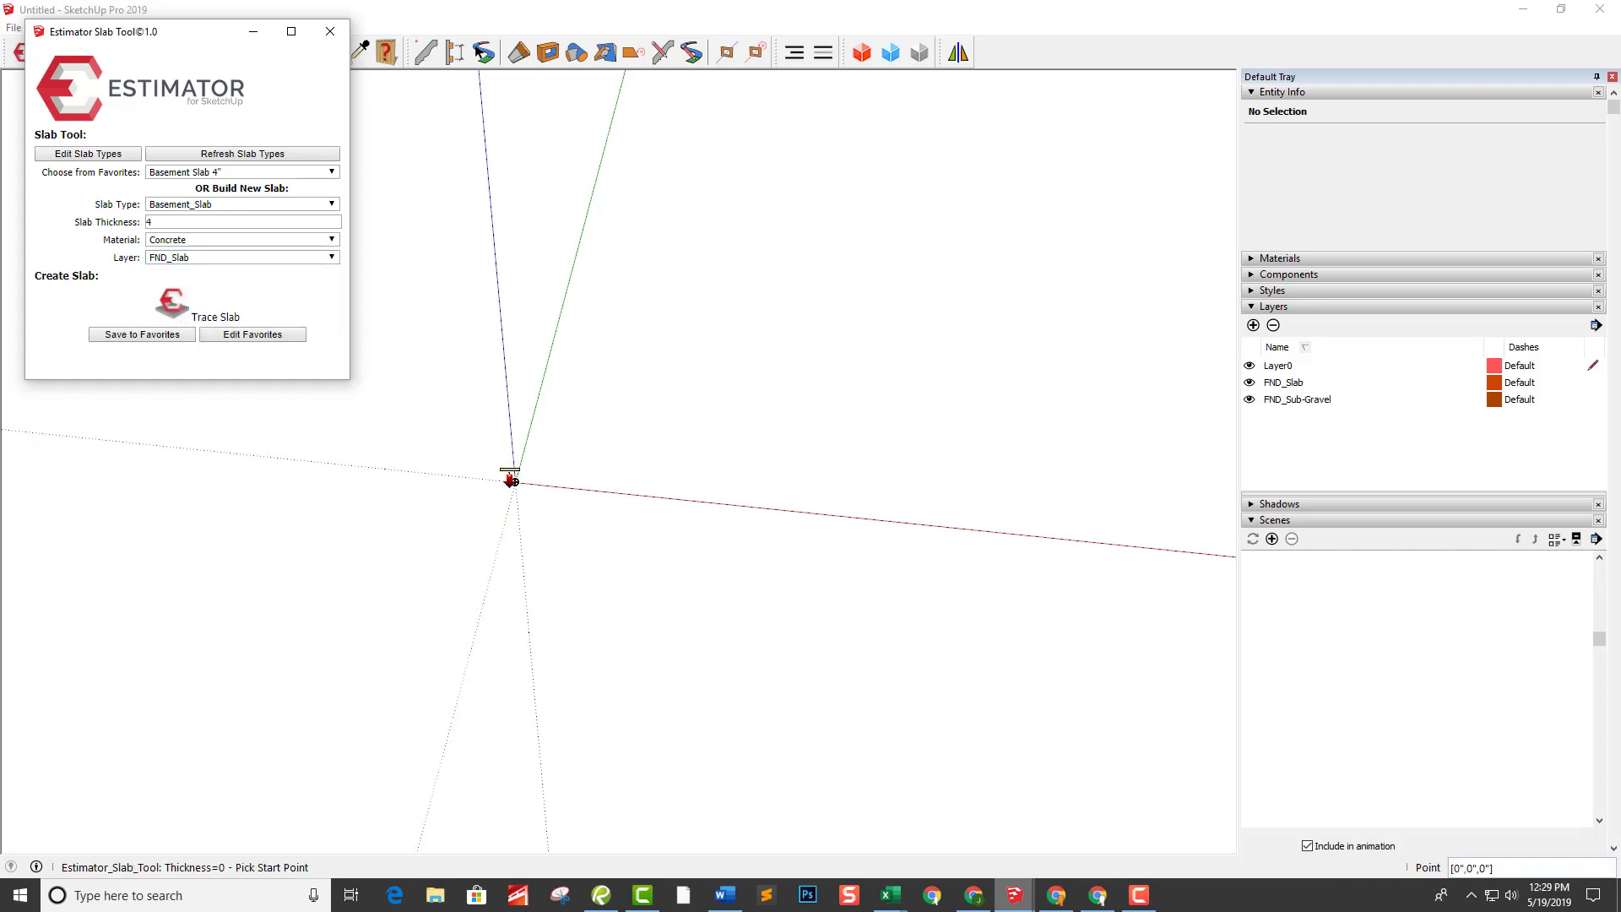
Step: Trace the slab's first corners from the origin along the green axis
{"action": "left_click", "coordinate": [533, 418]}
{"action": "middle_click_drag", "start_coordinate": [533, 417], "coordinate": [796, 318]}
{"action": "left_click", "coordinate": [559, 302]}
{"action": "left_click", "coordinate": [823, 344]}
{"action": "middle_click_drag", "start_coordinate": [850, 207], "coordinate": [793, 246]}
{"action": "left_click", "coordinate": [757, 221]}
Step: Trace the notch edges and close the outline at the origin into a 4-inch slab
{"action": "left_click", "coordinate": [962, 283]}
{"action": "middle_click_drag", "start_coordinate": [985, 275], "coordinate": [902, 421]}
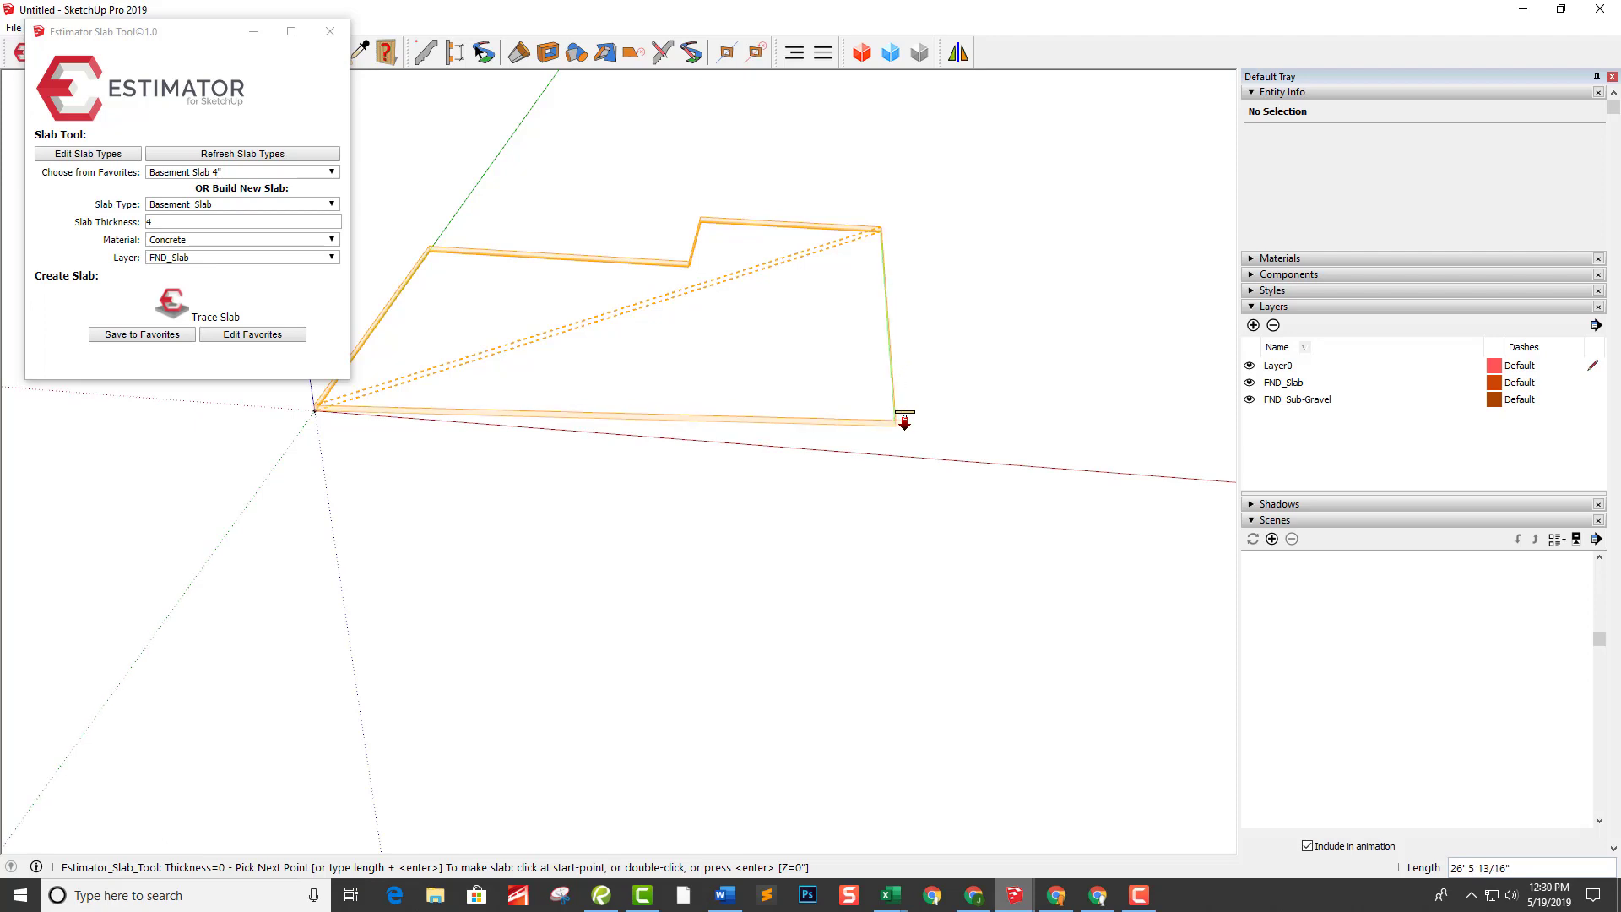
{"action": "left_click", "coordinate": [897, 456]}
{"action": "left_click", "coordinate": [317, 403]}
{"action": "middle_click_drag", "start_coordinate": [331, 413], "coordinate": [449, 424]}
{"action": "left_click", "coordinate": [449, 424]}
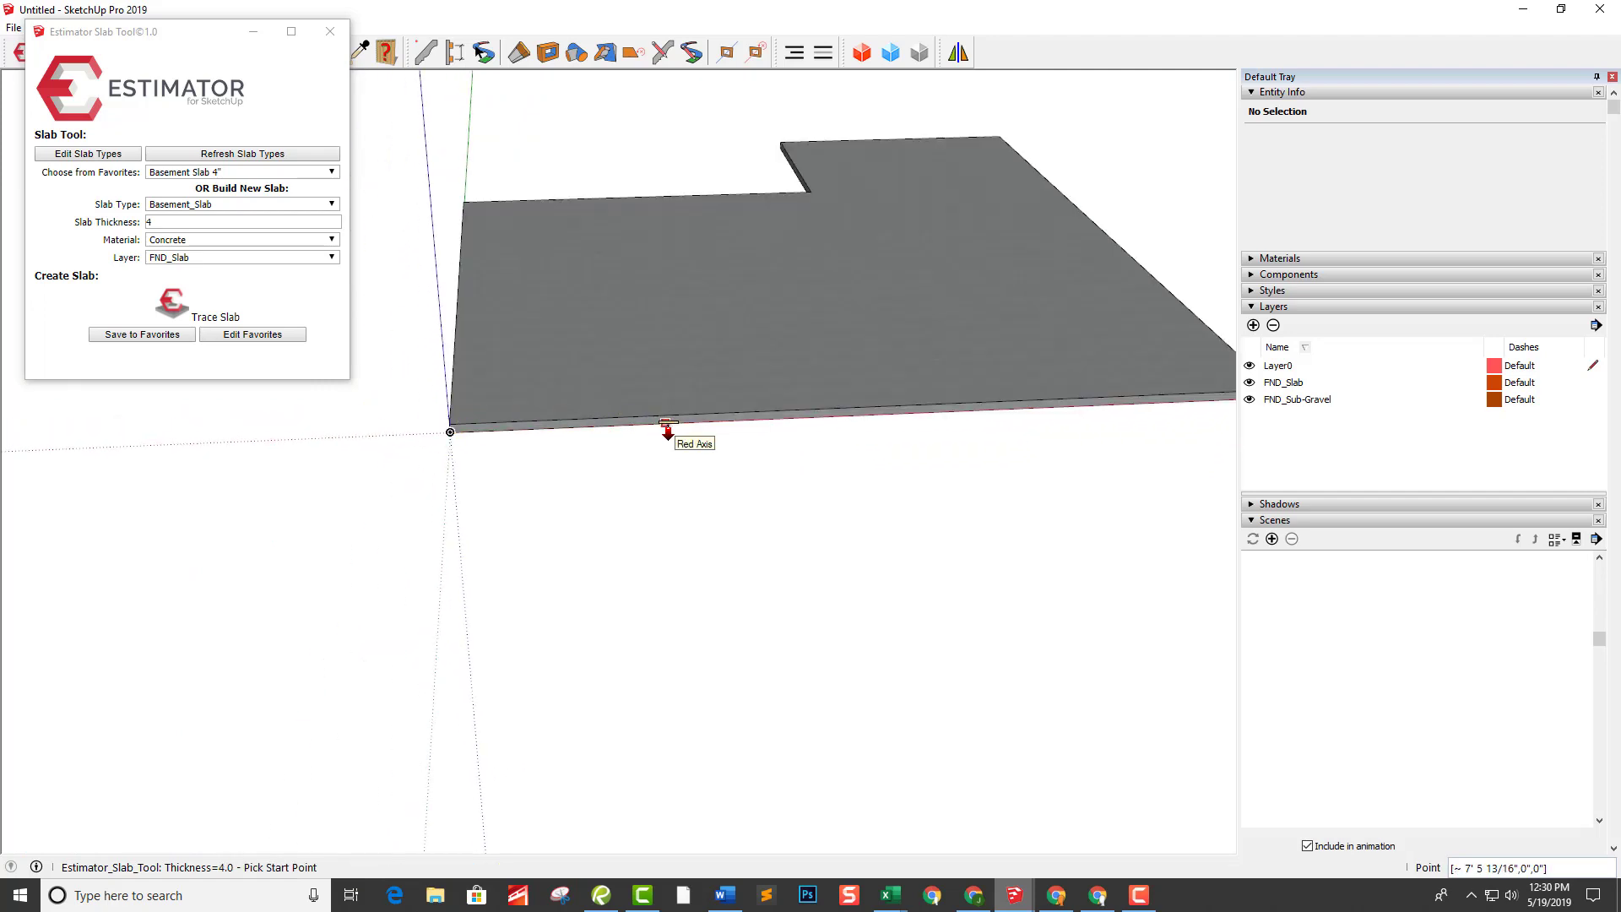
{"action": "key", "text": "space"}
Step: Select the new slab, generate its $2,888.23 HTML cost report from the Project tab, then close it
{"action": "left_click", "coordinate": [720, 358]}
{"action": "middle_click_drag", "start_coordinate": [720, 358], "coordinate": [473, 253]}
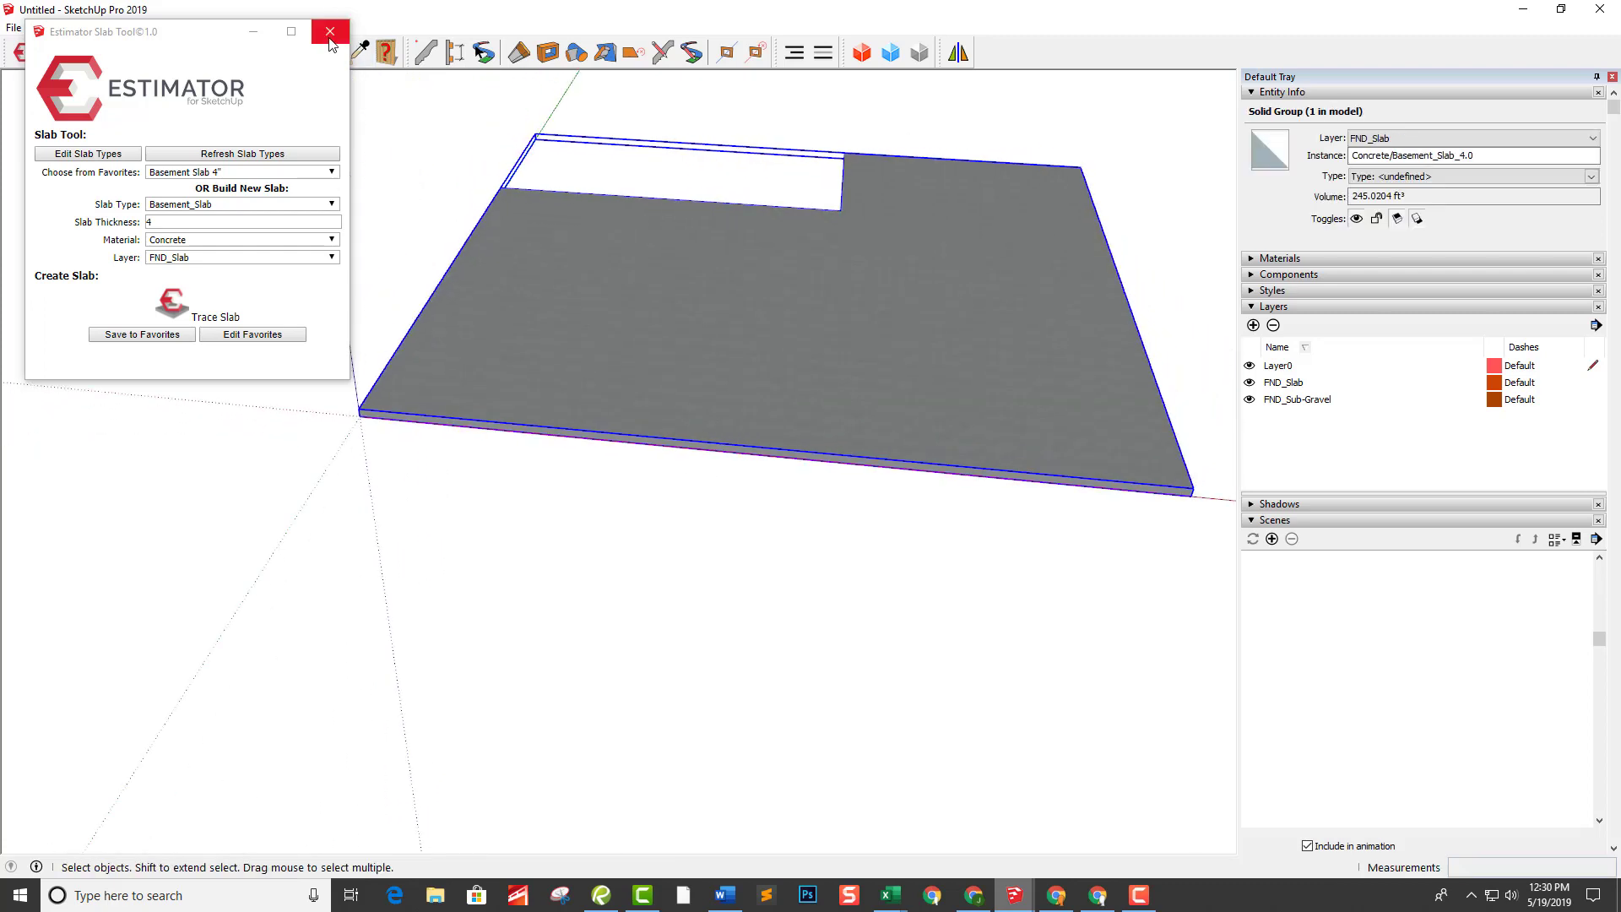
{"action": "left_click", "coordinate": [330, 32]}
{"action": "left_click", "coordinate": [22, 54]}
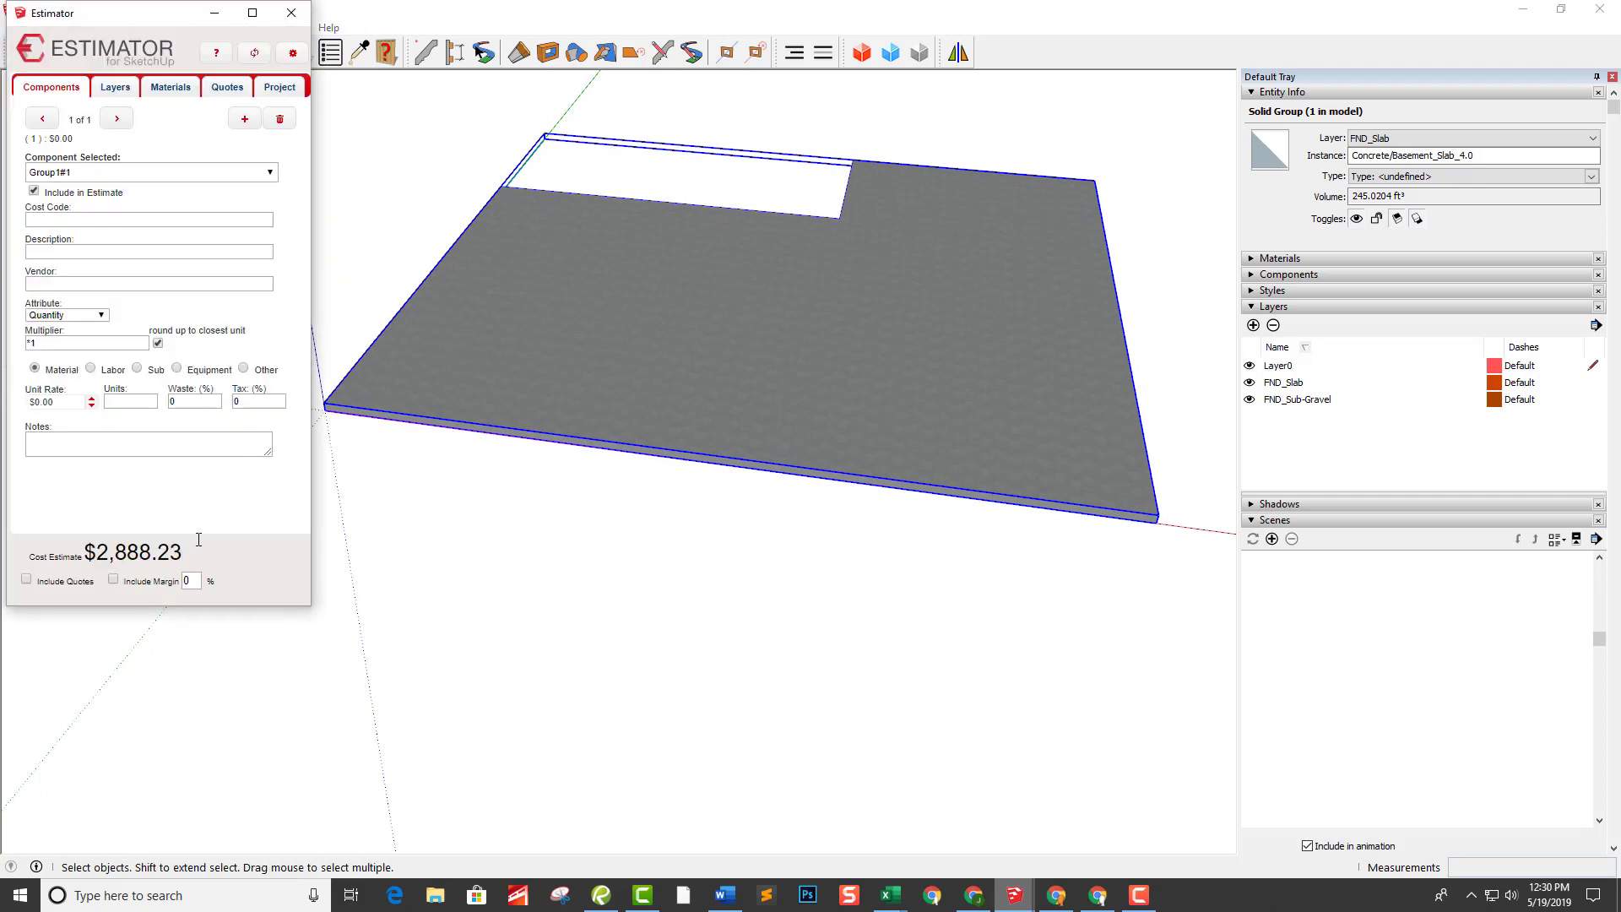
{"action": "left_click", "coordinate": [279, 88]}
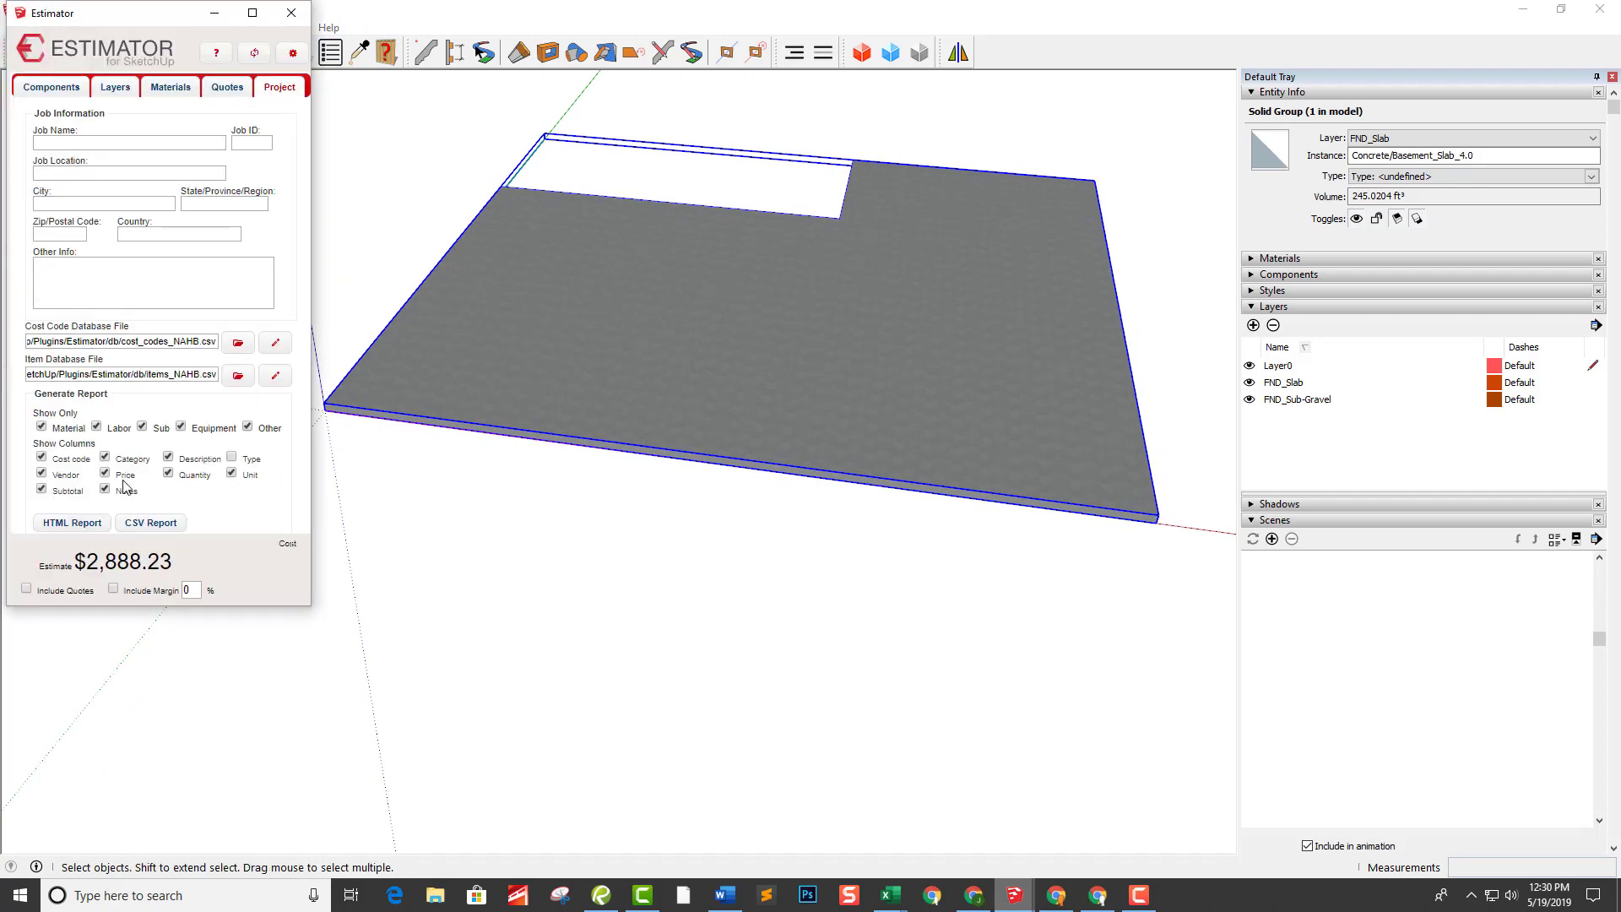
{"action": "left_click", "coordinate": [74, 523]}
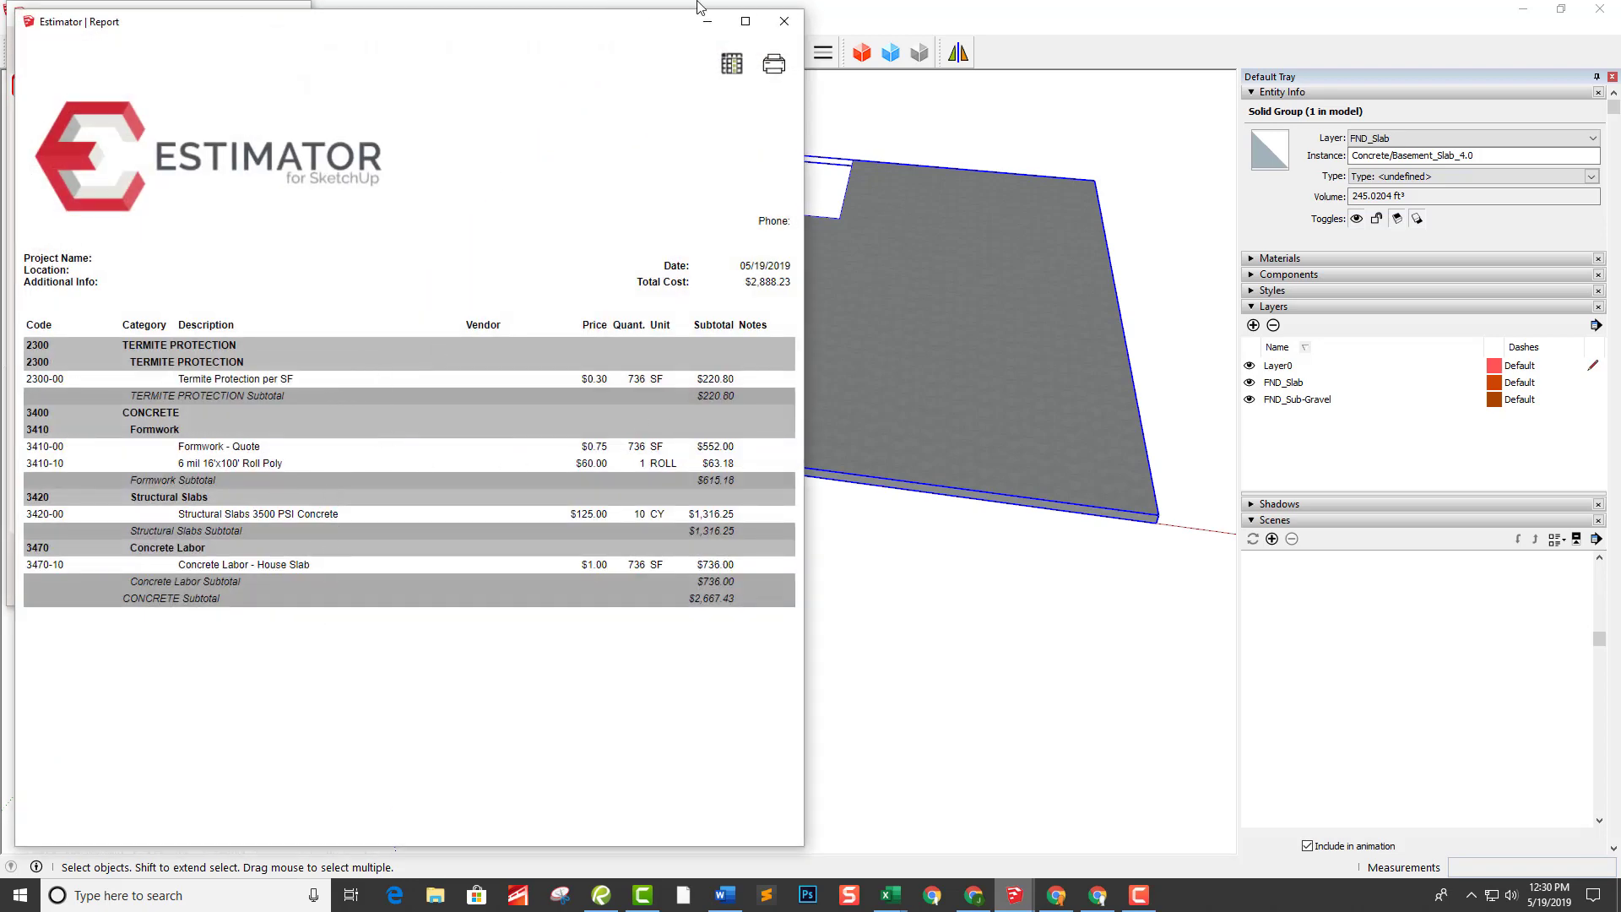
{"action": "left_click", "coordinate": [784, 22]}
{"action": "middle_click_drag", "start_coordinate": [833, 382], "coordinate": [655, 351]}
Step: Select the slab's bottom face together with its edges, outside the slab group
{"action": "double_click", "coordinate": [650, 344]}
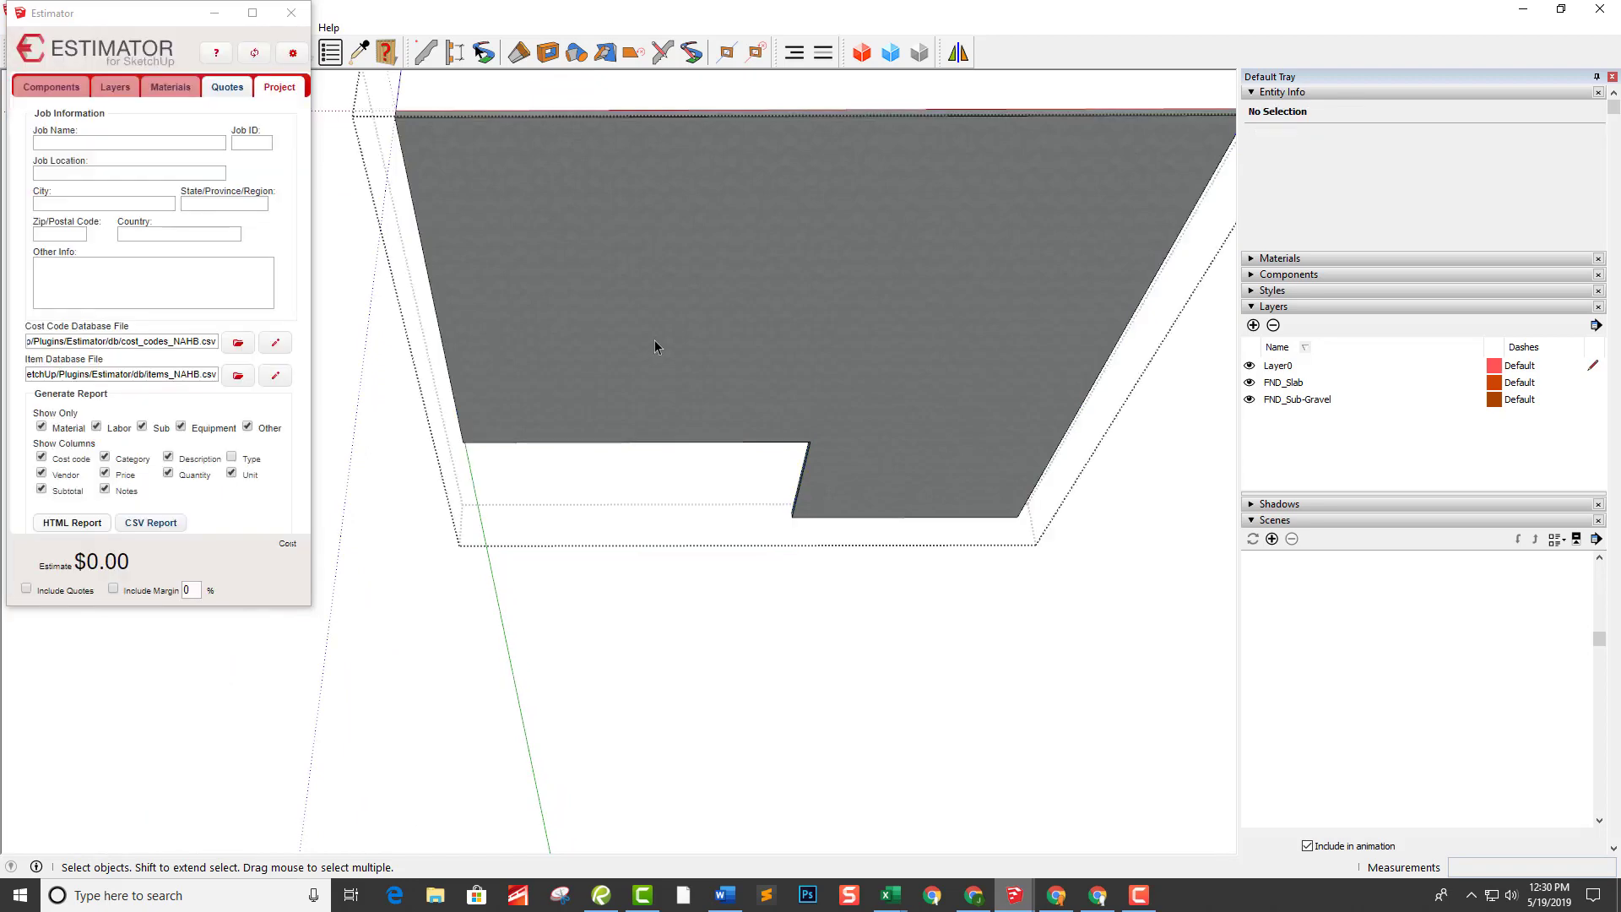
{"action": "left_click", "coordinate": [655, 339]}
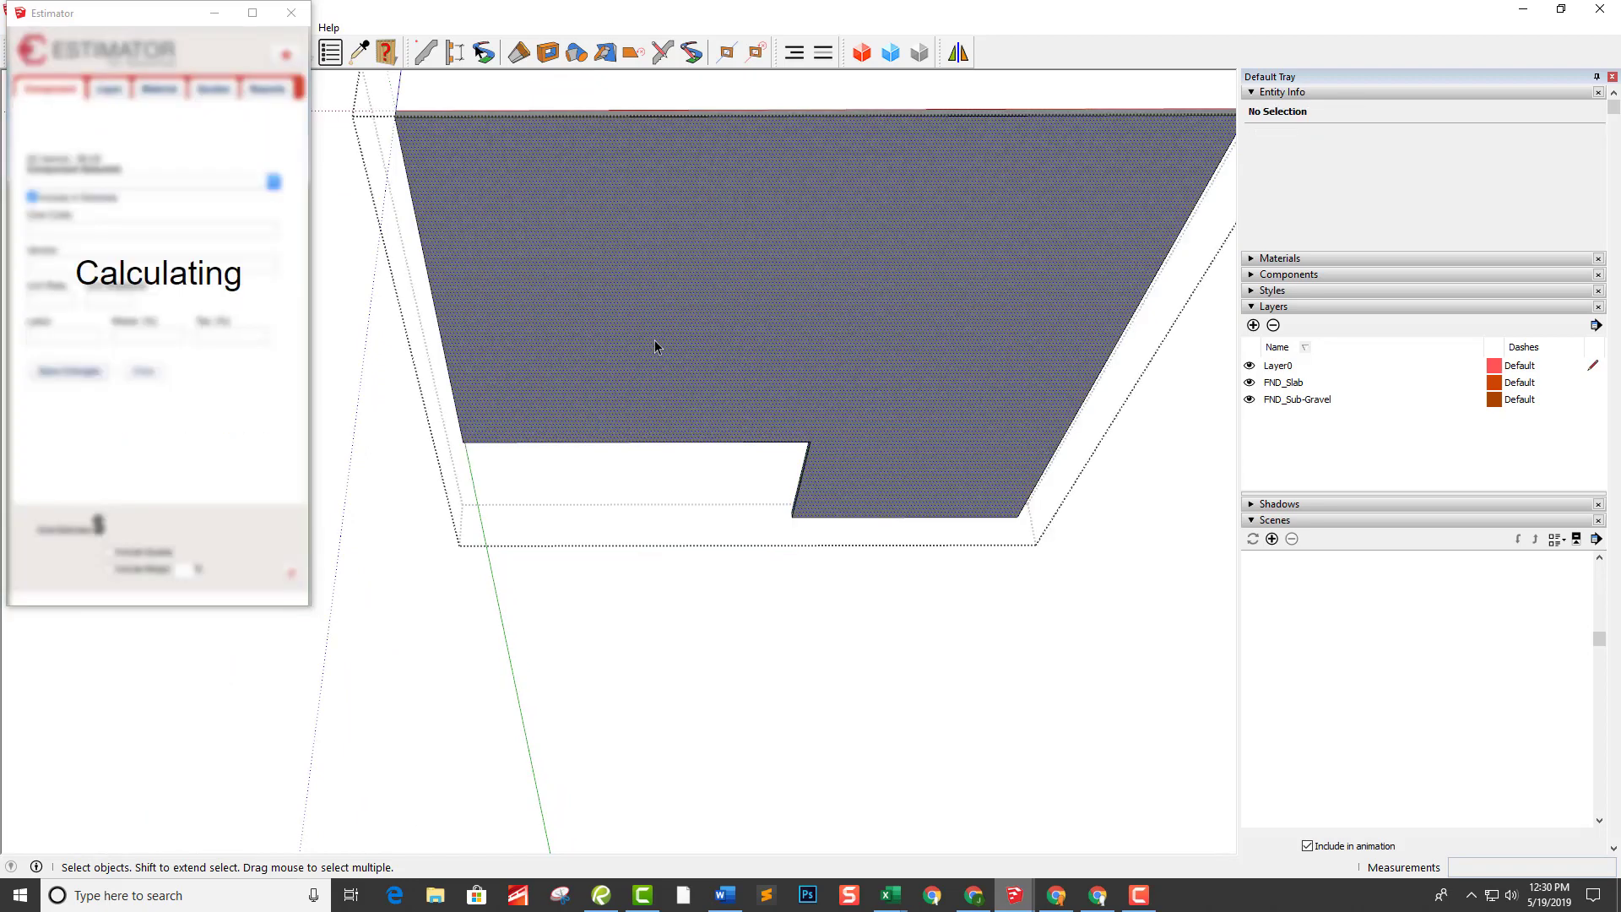
{"action": "left_click", "coordinate": [291, 13]}
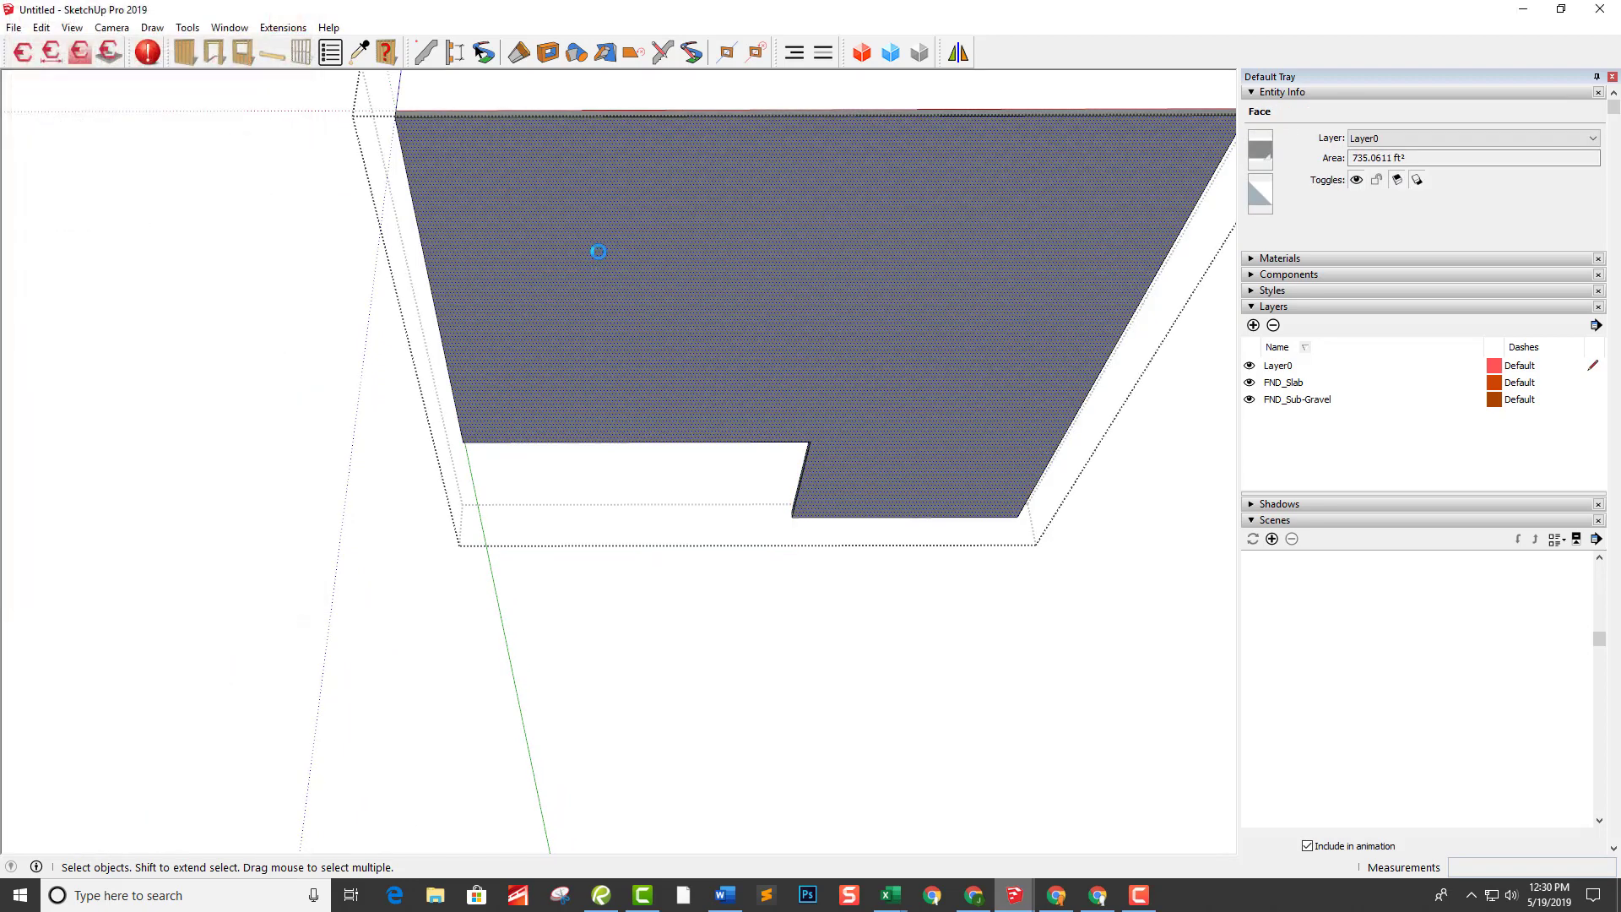
{"action": "left_click", "coordinate": [228, 297]}
{"action": "double_click", "coordinate": [541, 299]}
Step: Push/Pull the bottom face downward to form a sub-gravel layer below the slab
{"action": "key", "text": "p"}
{"action": "left_click", "coordinate": [547, 302]}
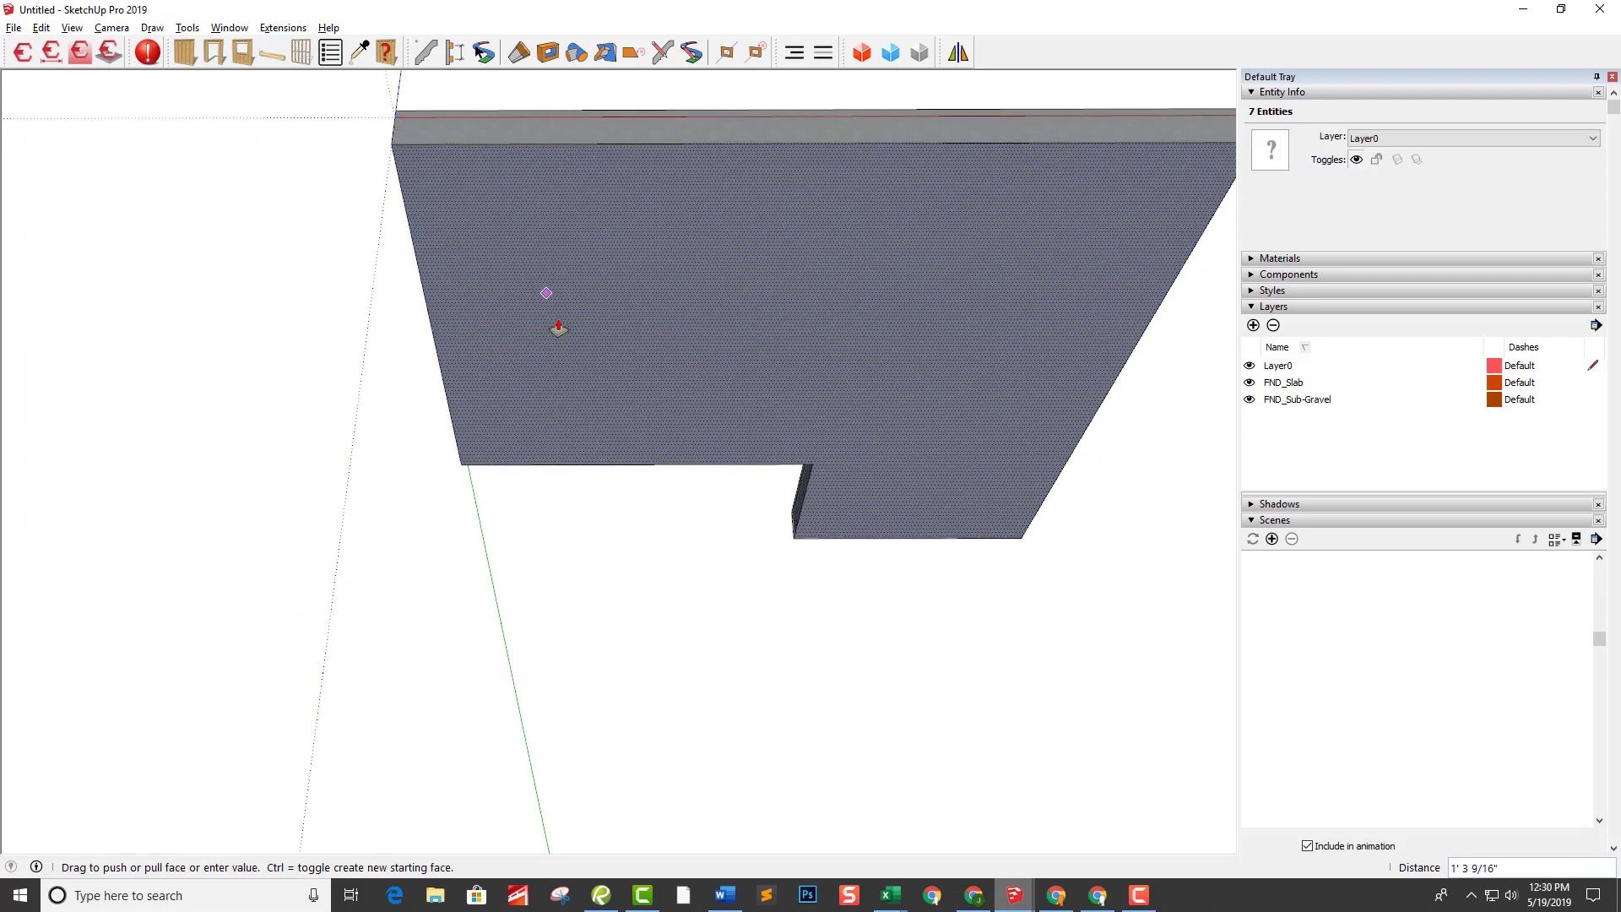
{"action": "left_click", "coordinate": [557, 325]}
{"action": "key", "text": "space"}
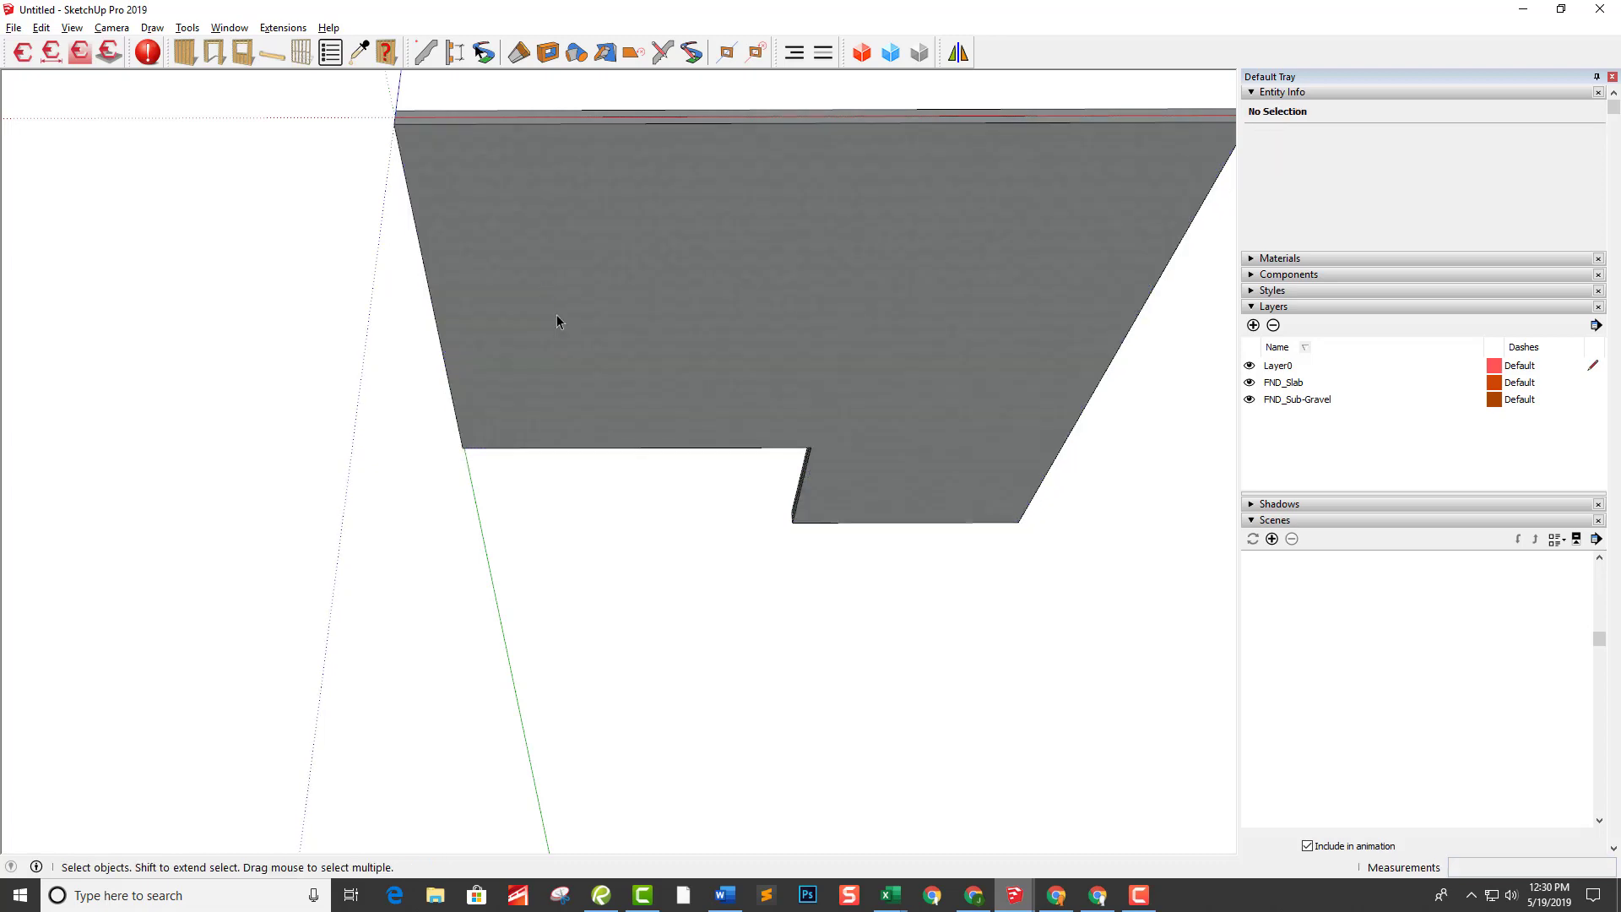
Step: Paint the new sub-gravel geometry pink with Color A02
{"action": "triple_click", "coordinate": [645, 241]}
{"action": "middle_click_drag", "start_coordinate": [645, 241], "coordinate": [722, 355]}
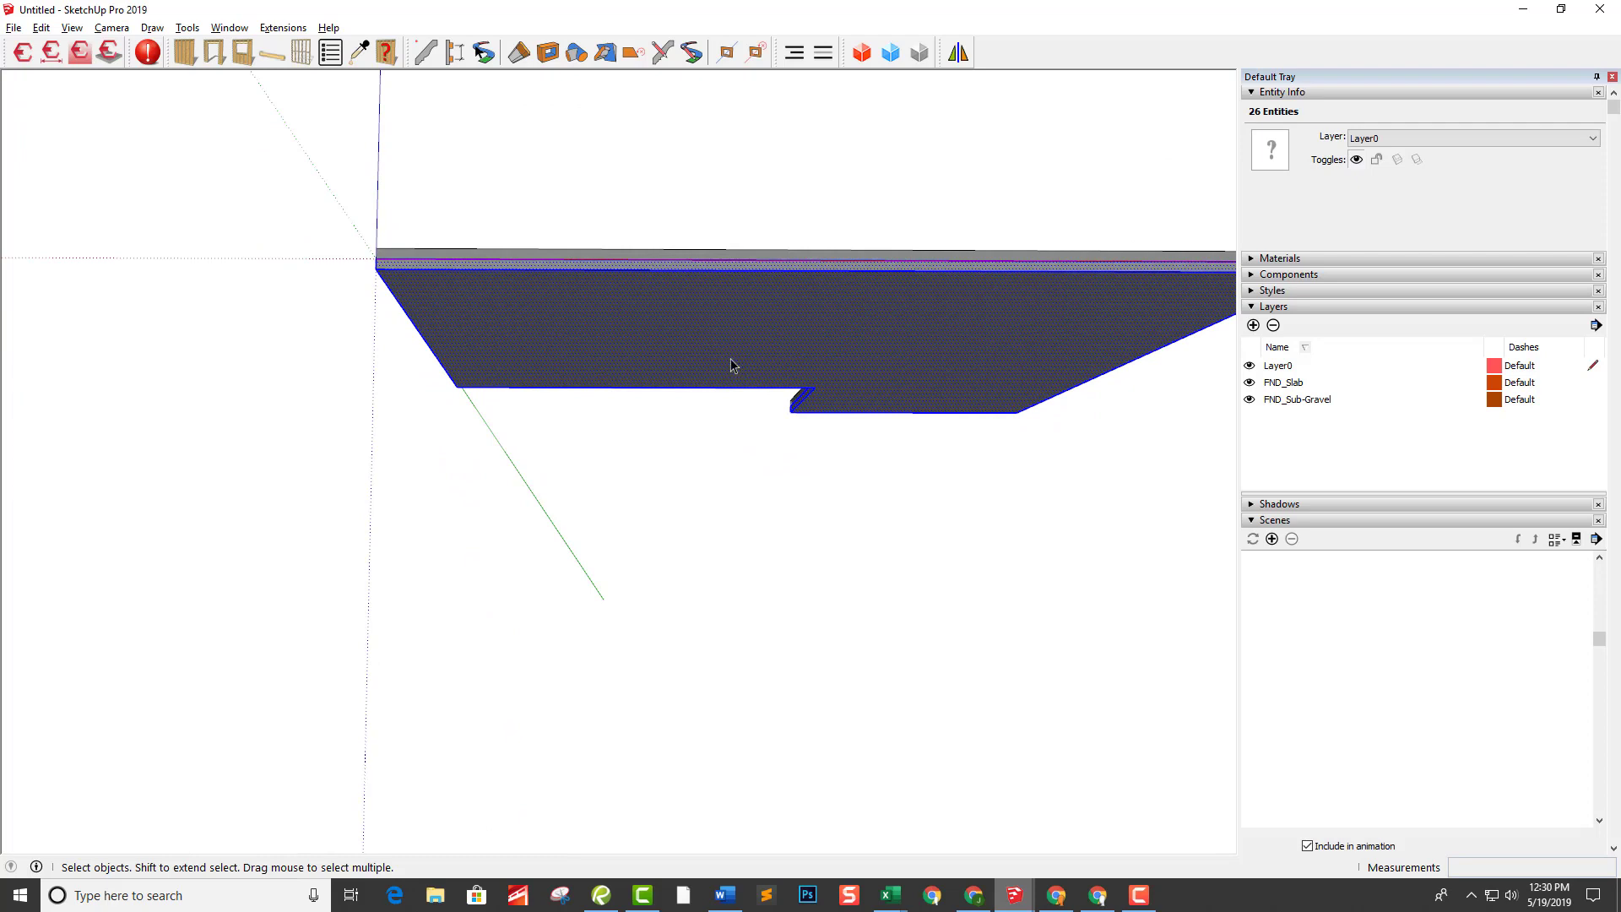
{"action": "key", "text": "b"}
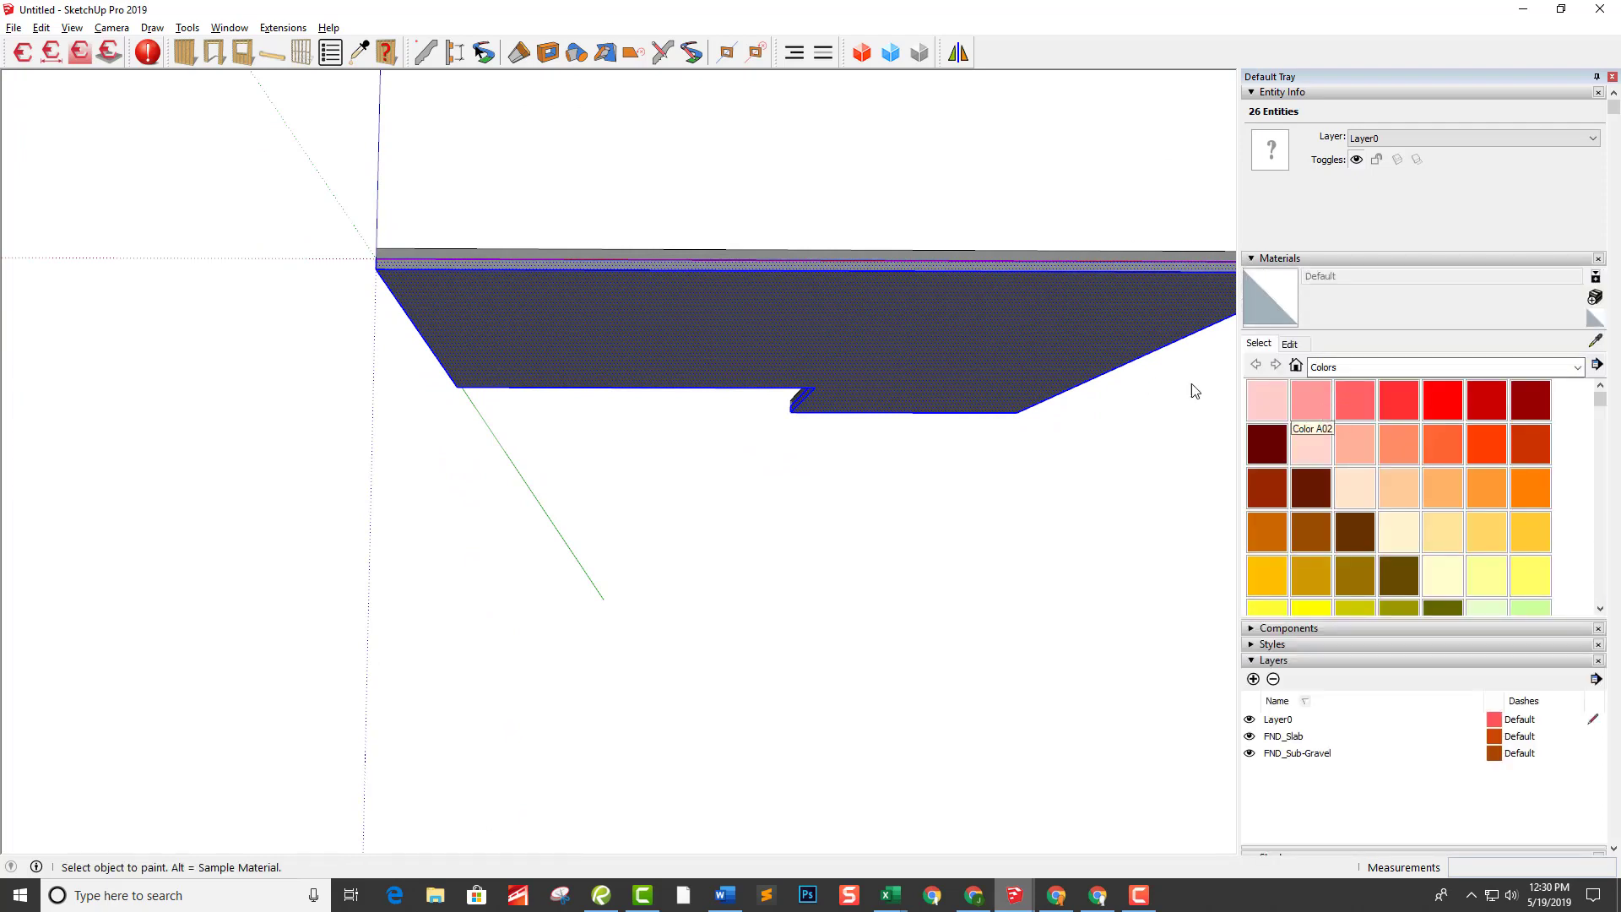
{"action": "left_click", "coordinate": [931, 302]}
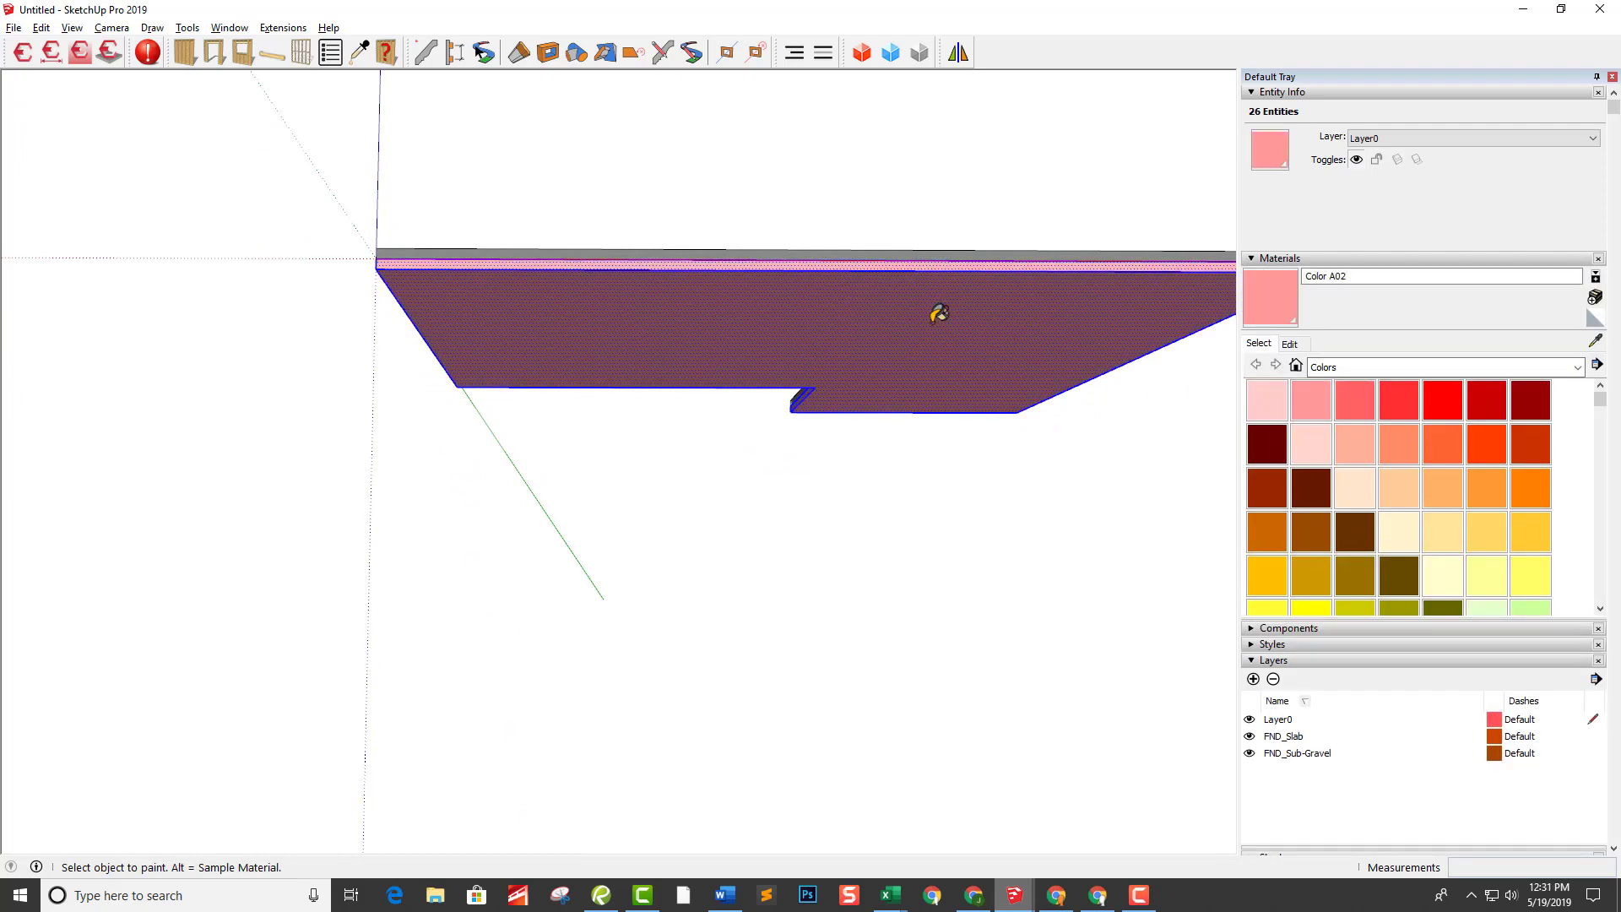
Step: Group the painted sub-gravel solid and put it on layer FND_Sub-Gravel
{"action": "key", "text": "ctrl+g"}
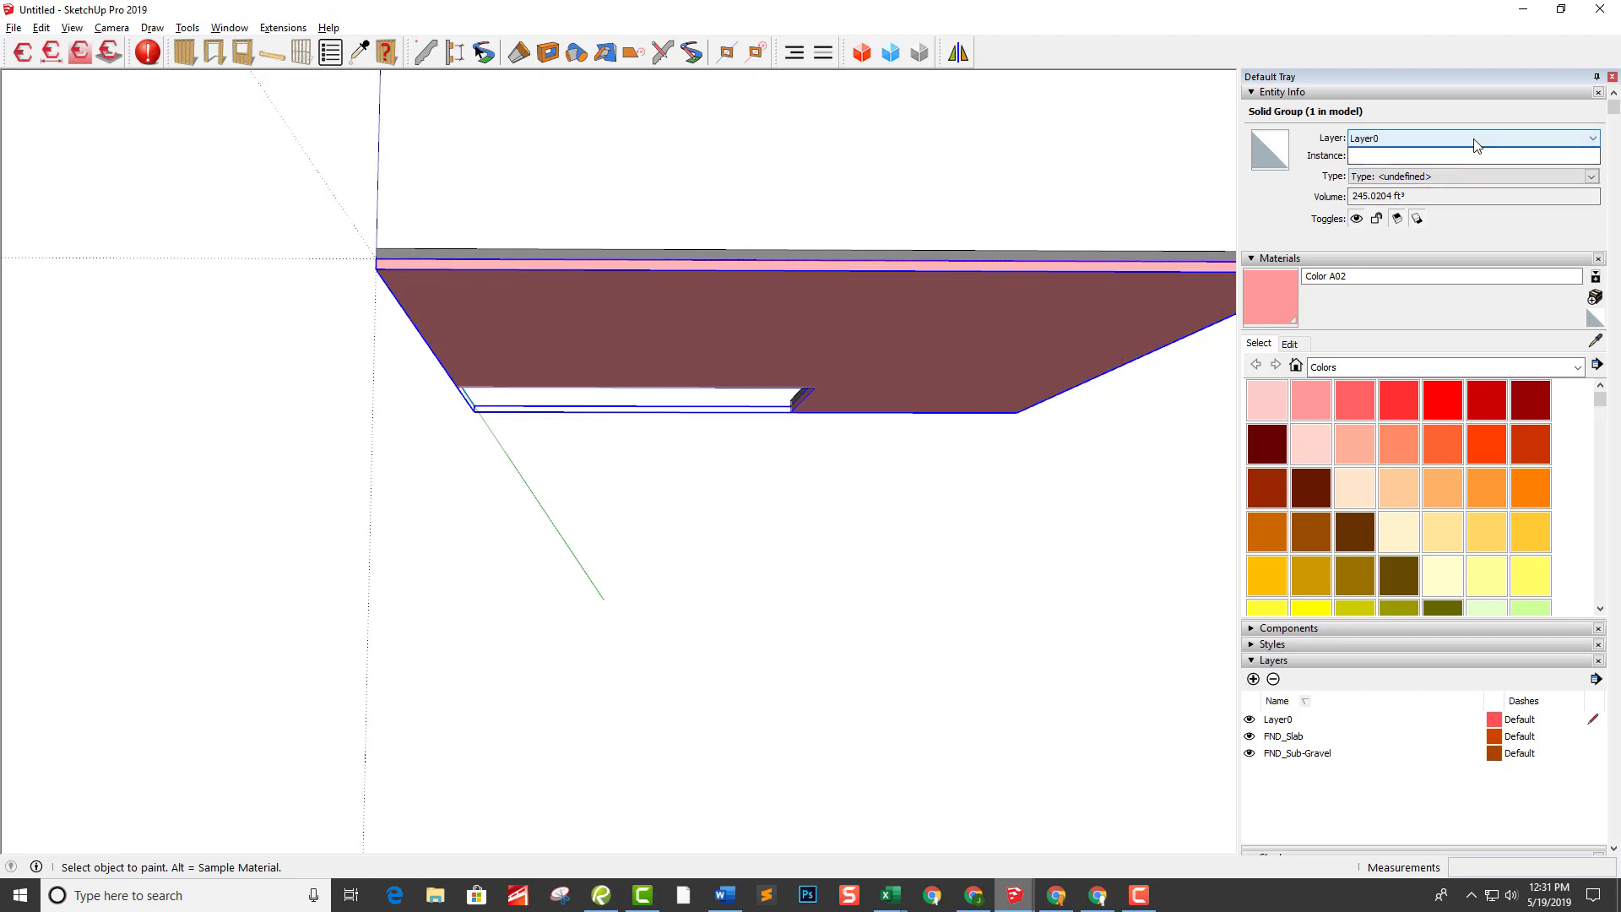
{"action": "left_click", "coordinate": [1475, 146]}
{"action": "left_click", "coordinate": [1417, 174]}
{"action": "middle_click_drag", "start_coordinate": [785, 278], "coordinate": [788, 463]}
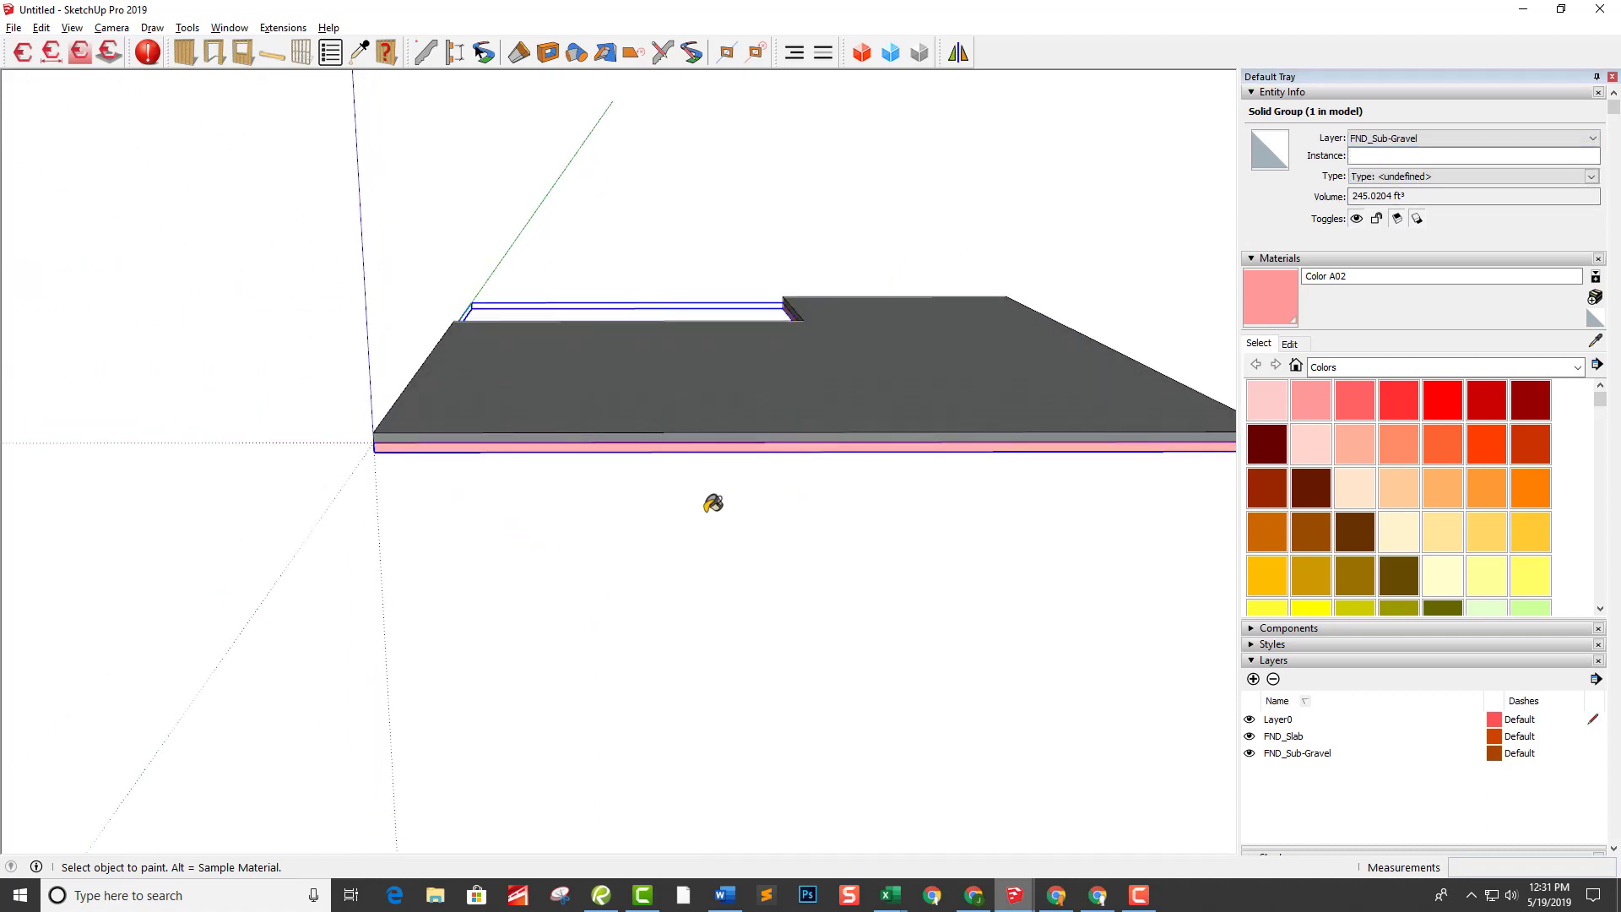
Step: Check FND_Sub-Gravel's pricing in Estimator's Layers tab (14 tons, $412.78), then close Estimator
{"action": "left_click", "coordinate": [22, 53]}
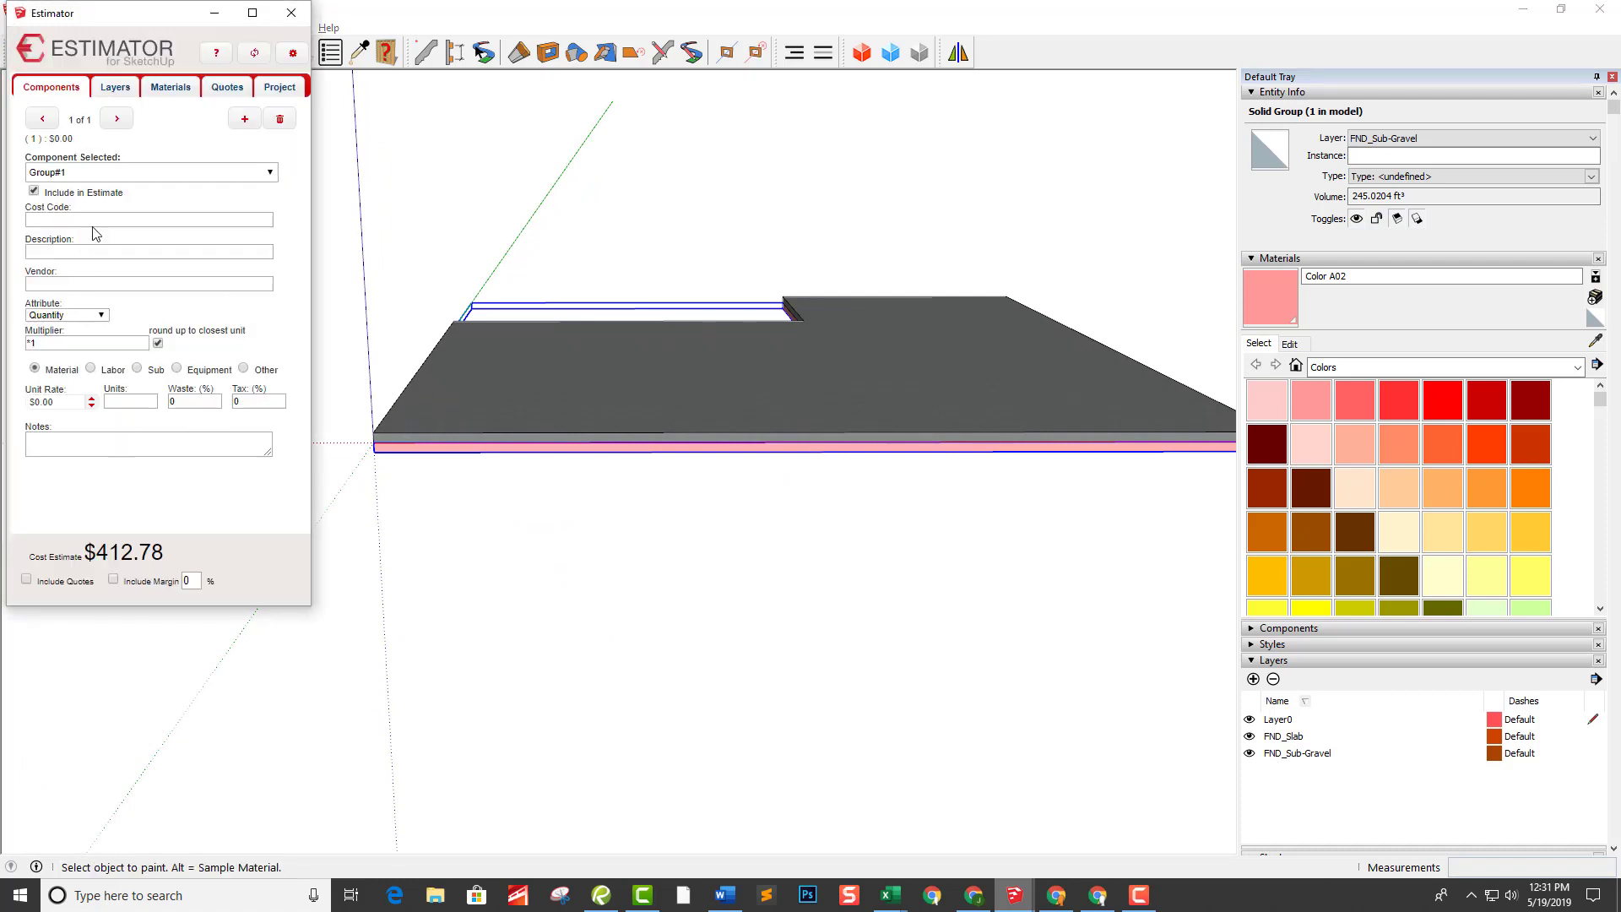
{"action": "left_click", "coordinate": [116, 90]}
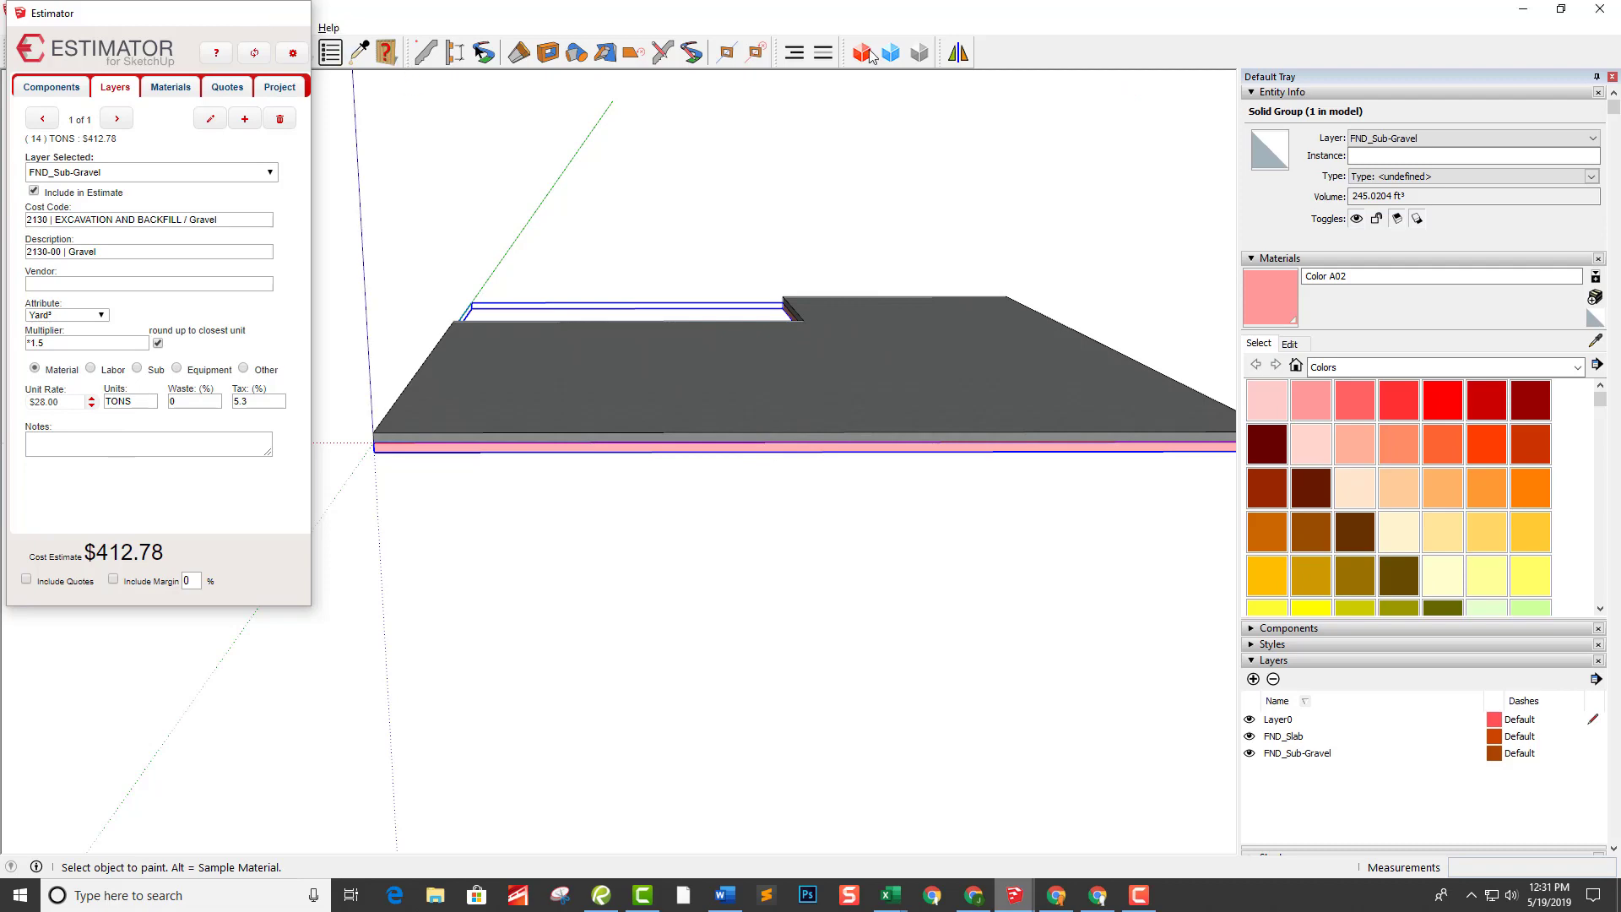
{"action": "left_click", "coordinate": [292, 14]}
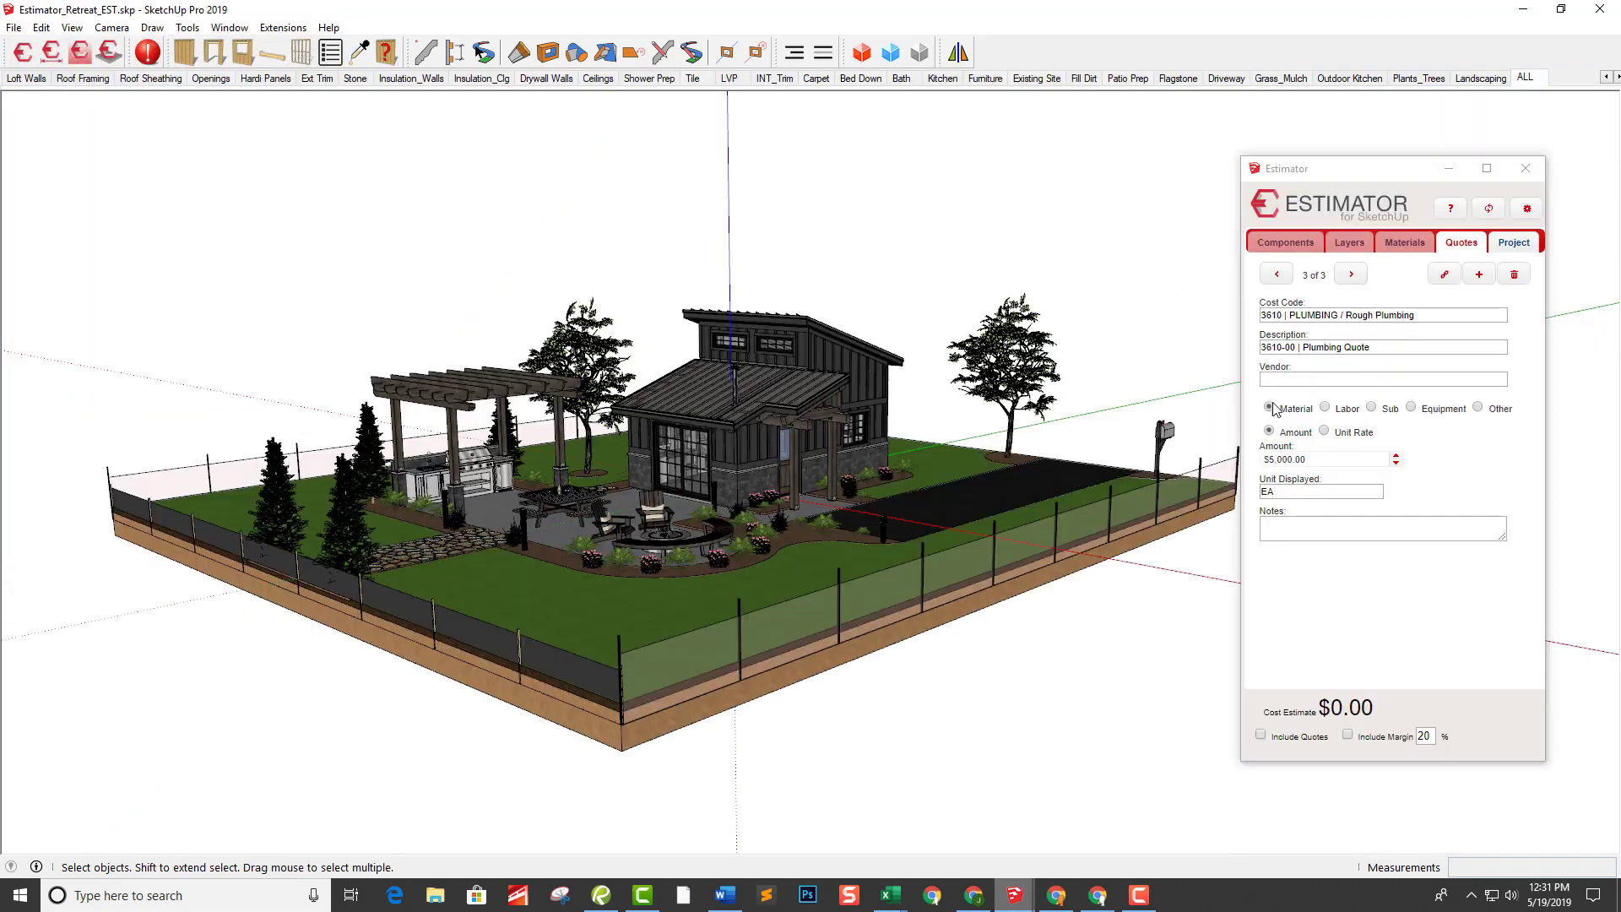
Step: Show the Estimator Retreat project's job details and report options in Estimator's Project tab
{"action": "left_click", "coordinate": [1513, 246]}
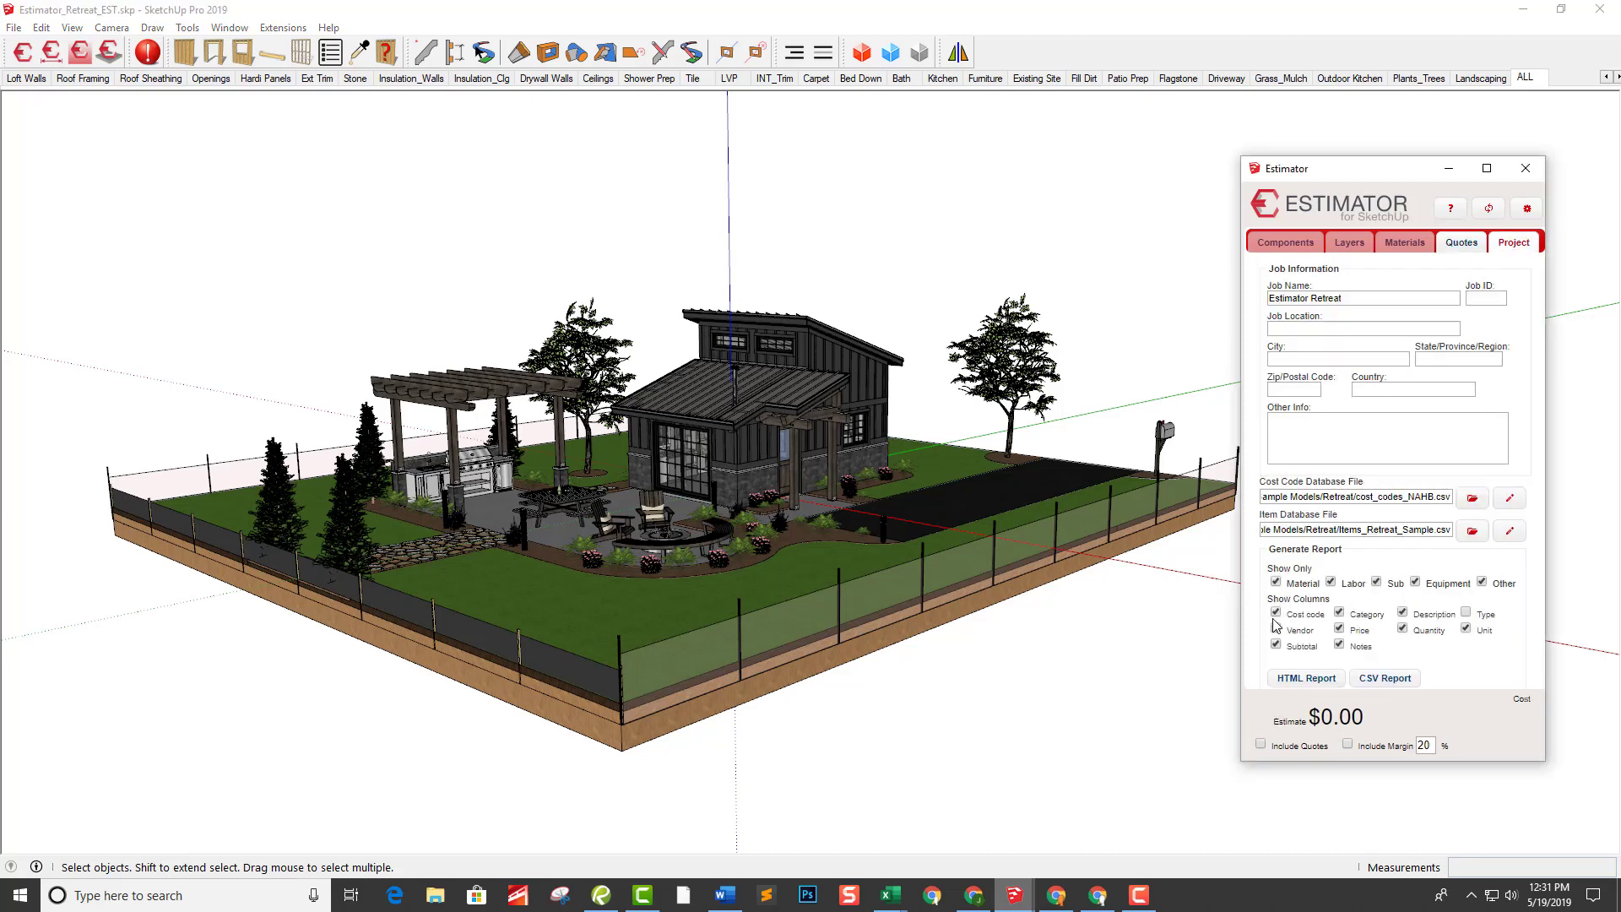